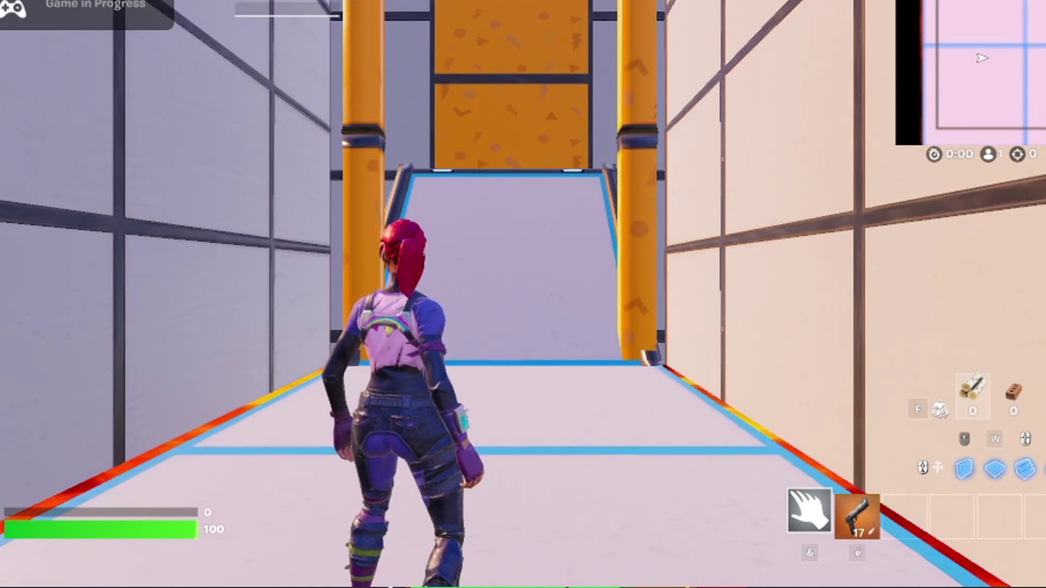
Playtest the trickshot course: equip the Hand Cannon, run up the ramp, bounce off the pad and shoot the wall target.
key(q)
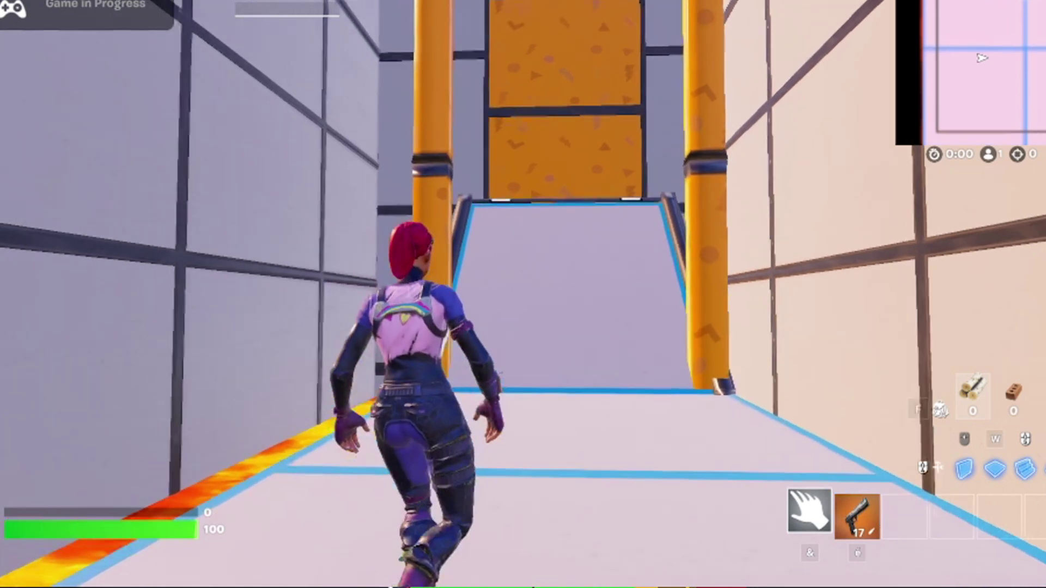
key(w)
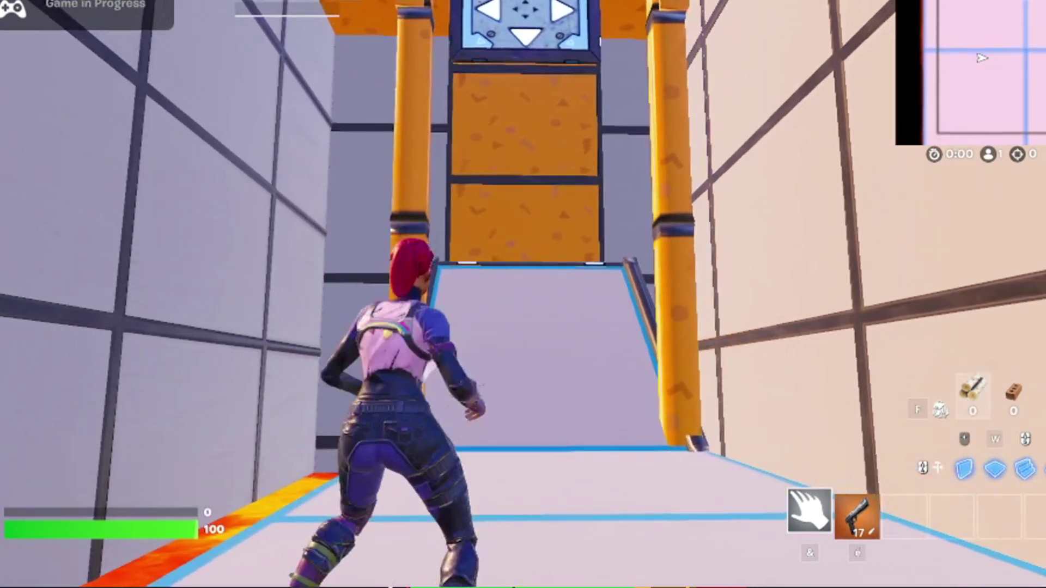
key(w)
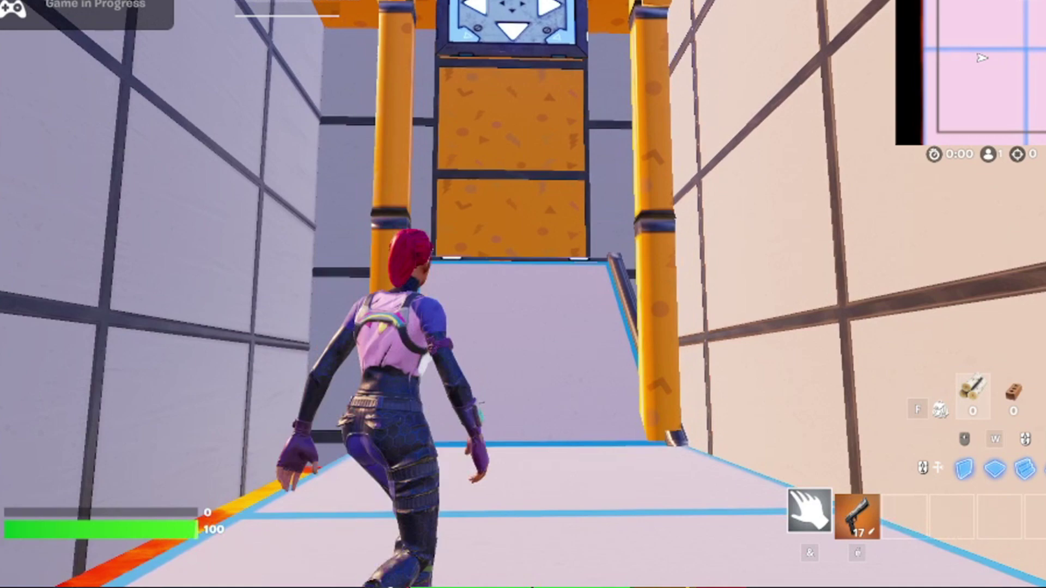
key(2)
key(w)
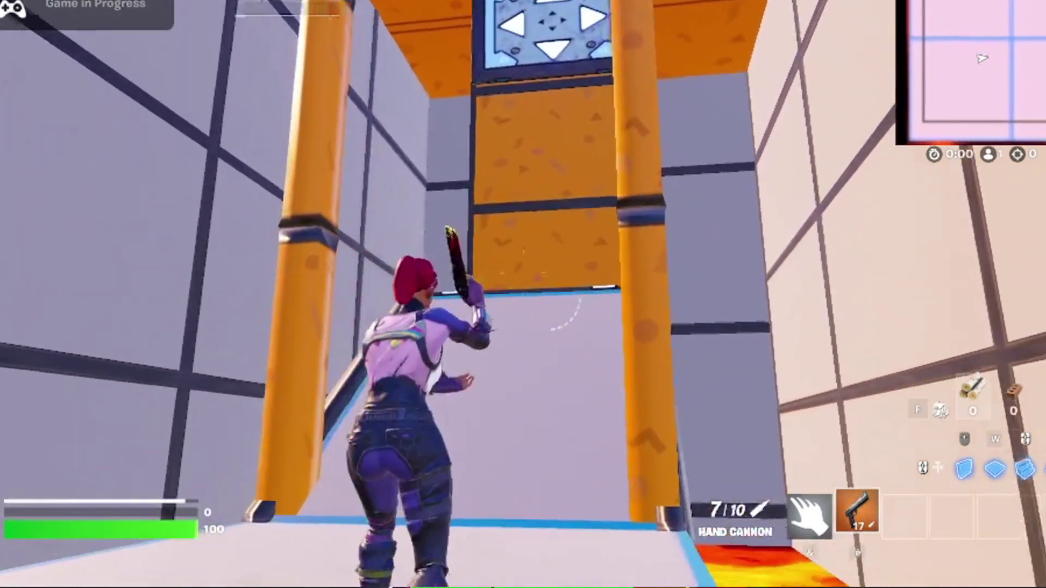
key(w)
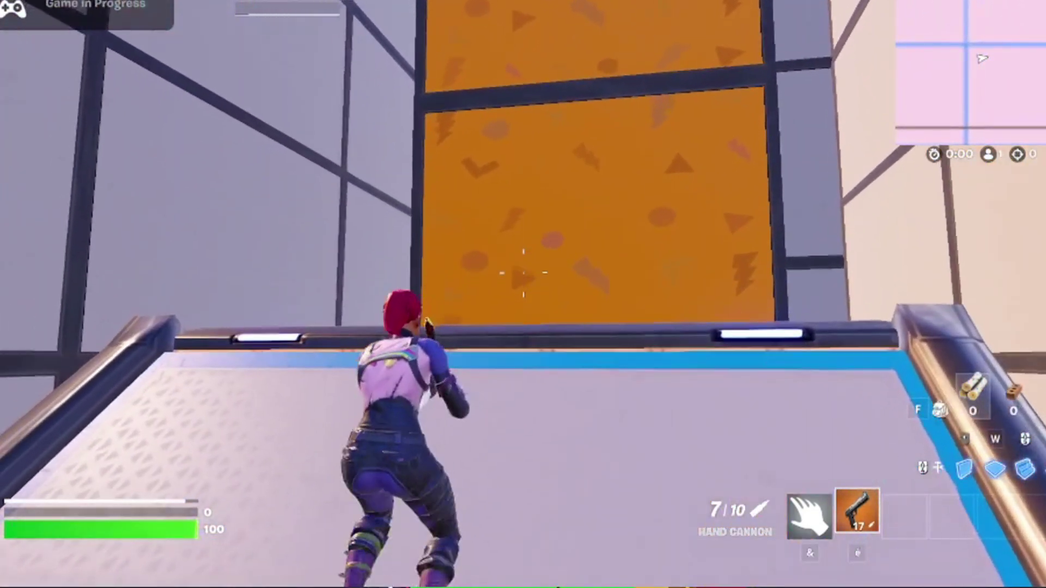
key(w)
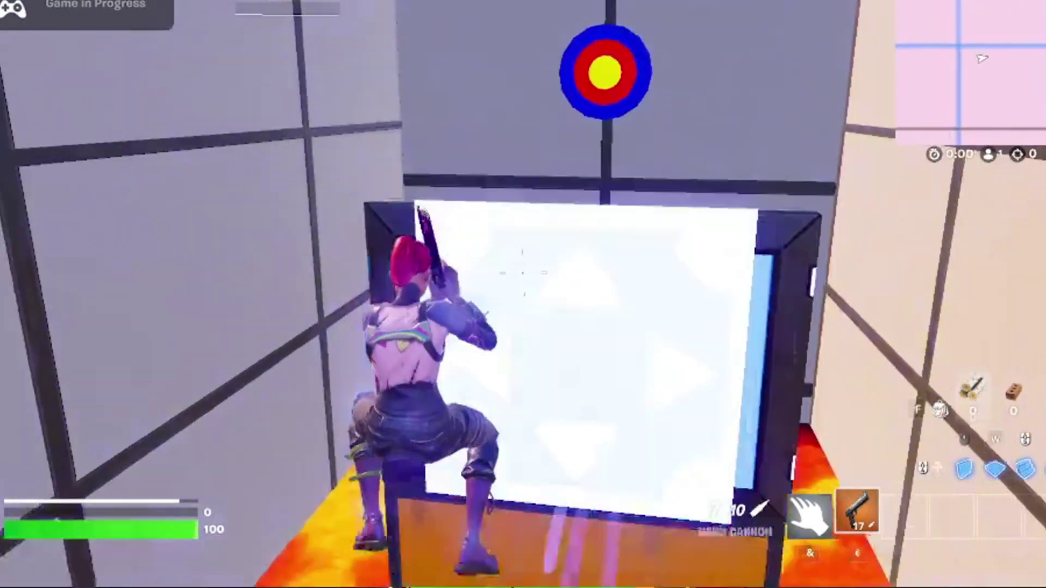
click(523, 273)
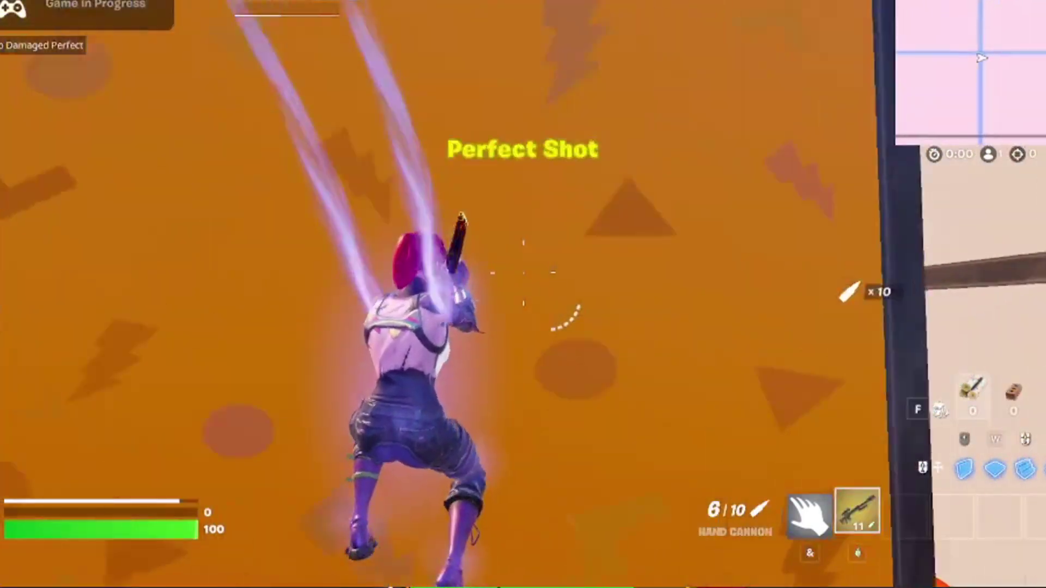
Playtest the course with the Heavy Sniper Rifle, jumping over the orange wall and shooting the bullseye target.
key(s)
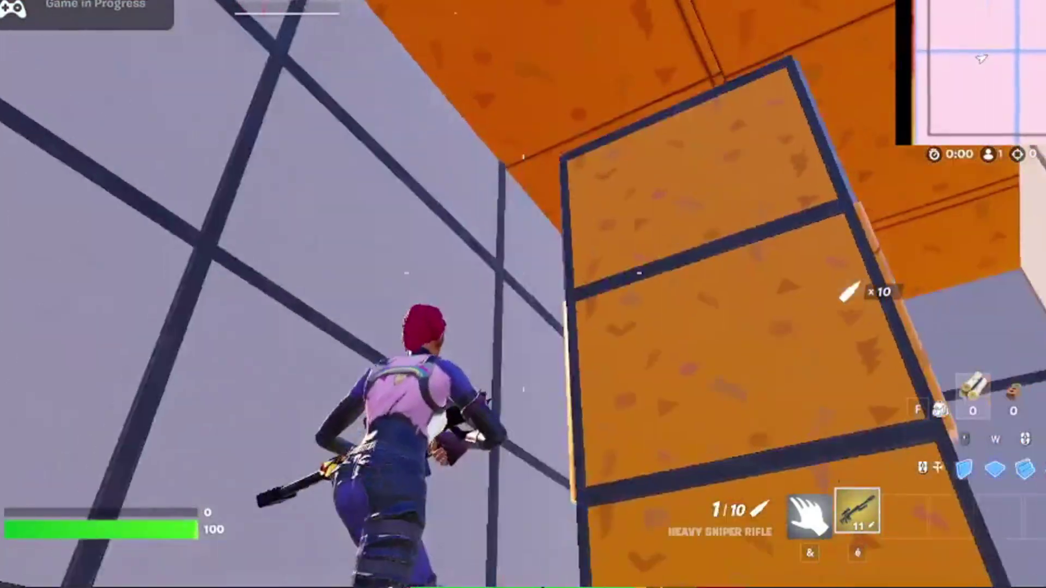
key(w)
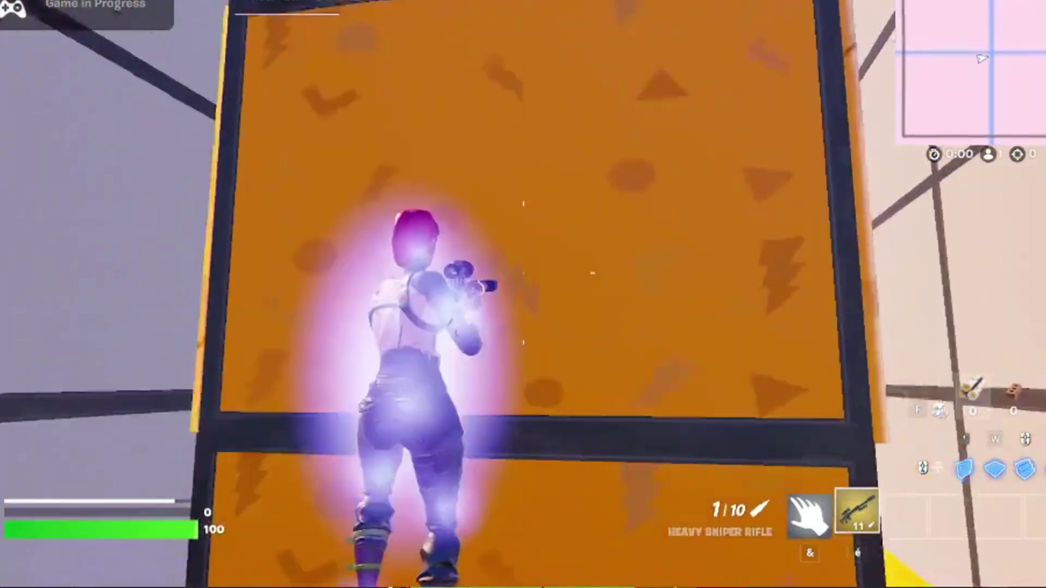
key(space)
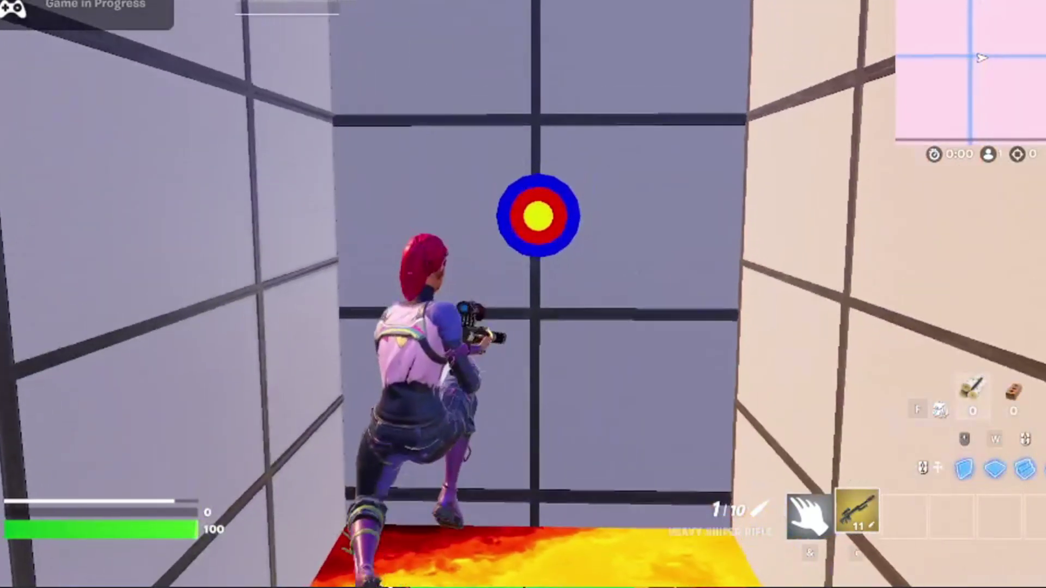
click(523, 273)
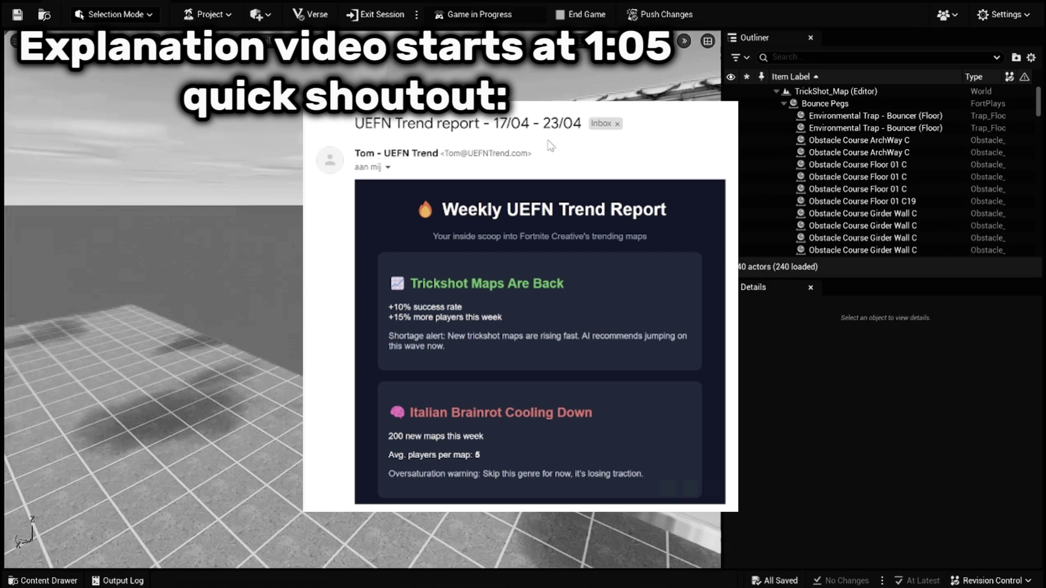
right_drag(243, 185, 359, 171)
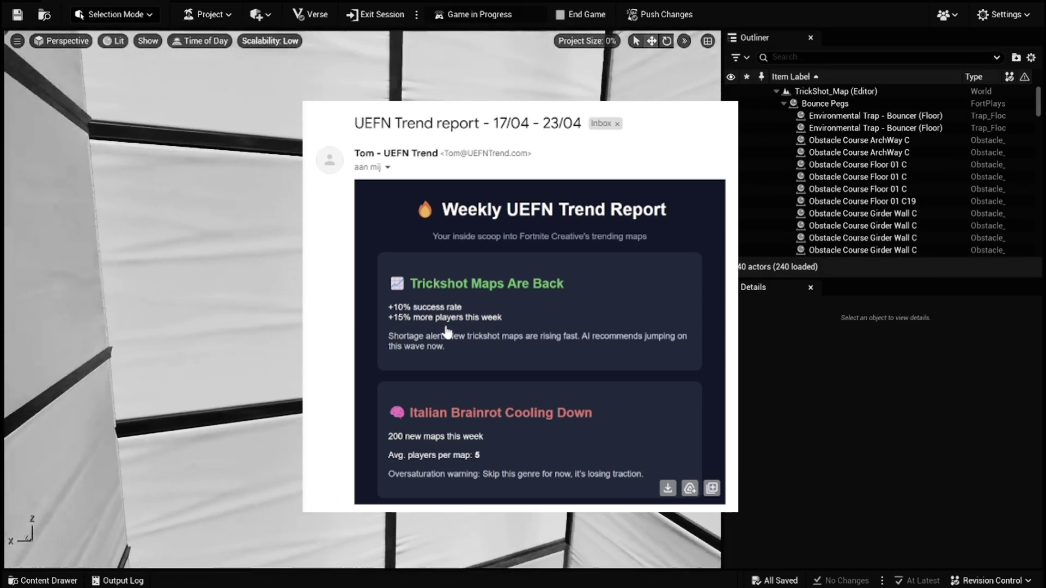
click(445, 330)
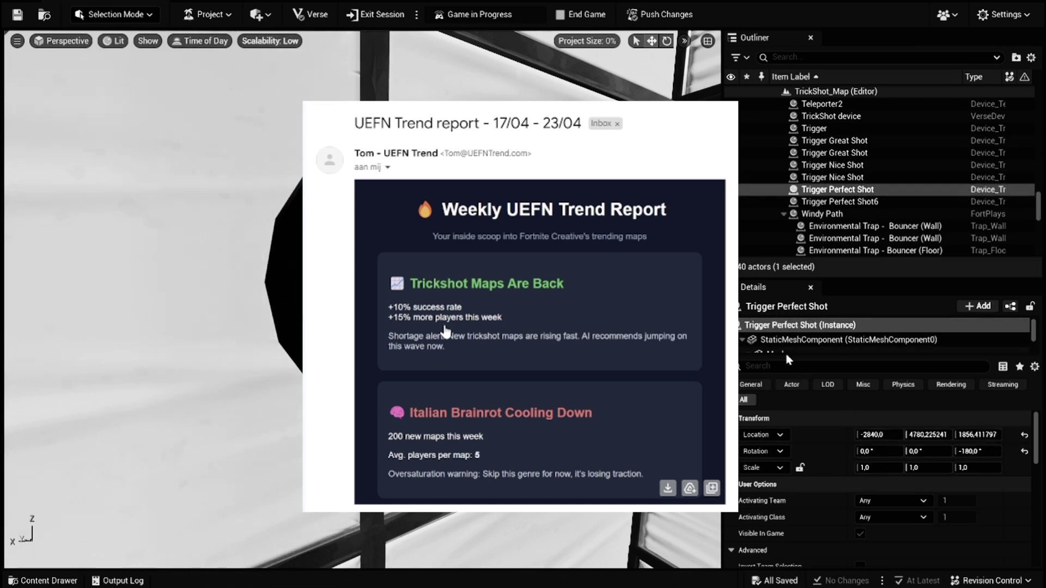
click(820, 336)
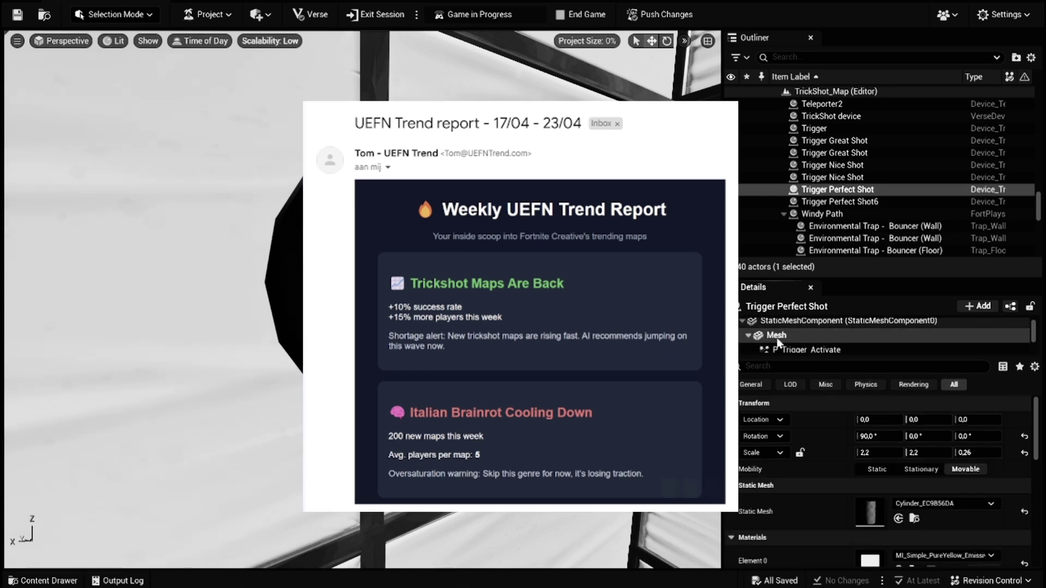
right_drag(362, 300, 288, 292)
key(Escape)
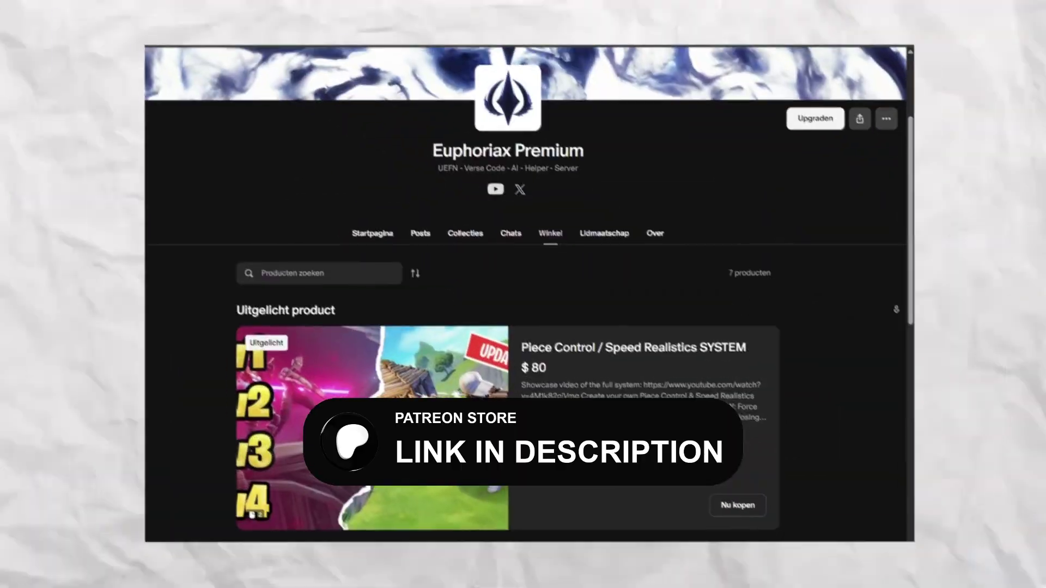
scroll(897, 310, down, 3)
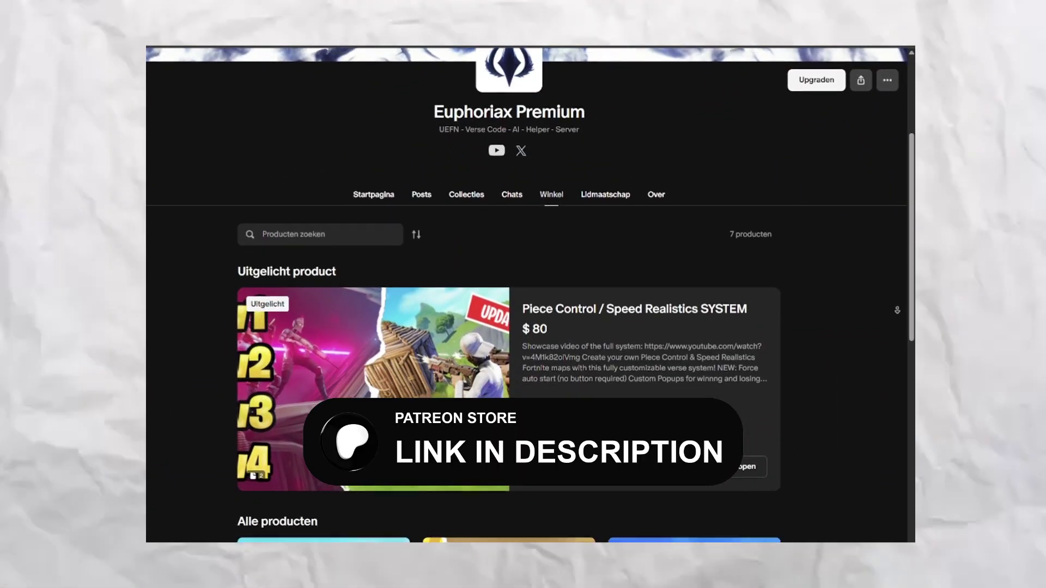
scroll(898, 310, down, 3)
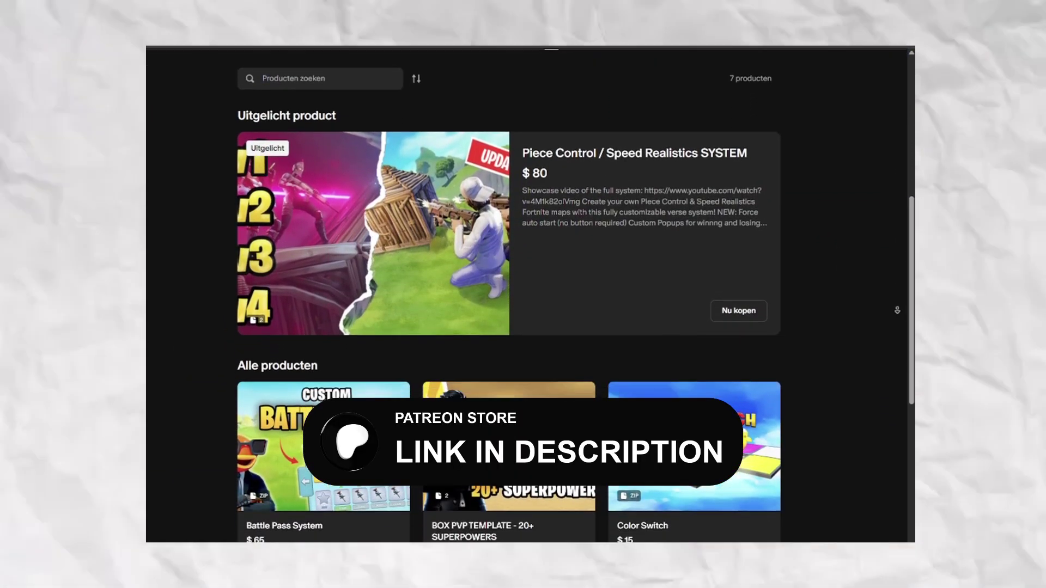
scroll(897, 310, down, 3)
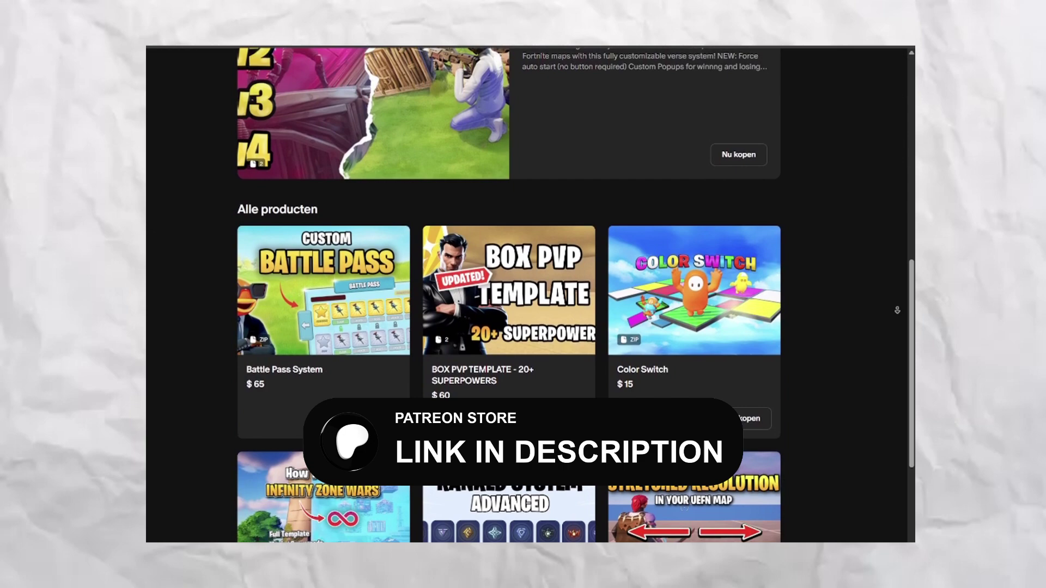
scroll(897, 310, down, 3)
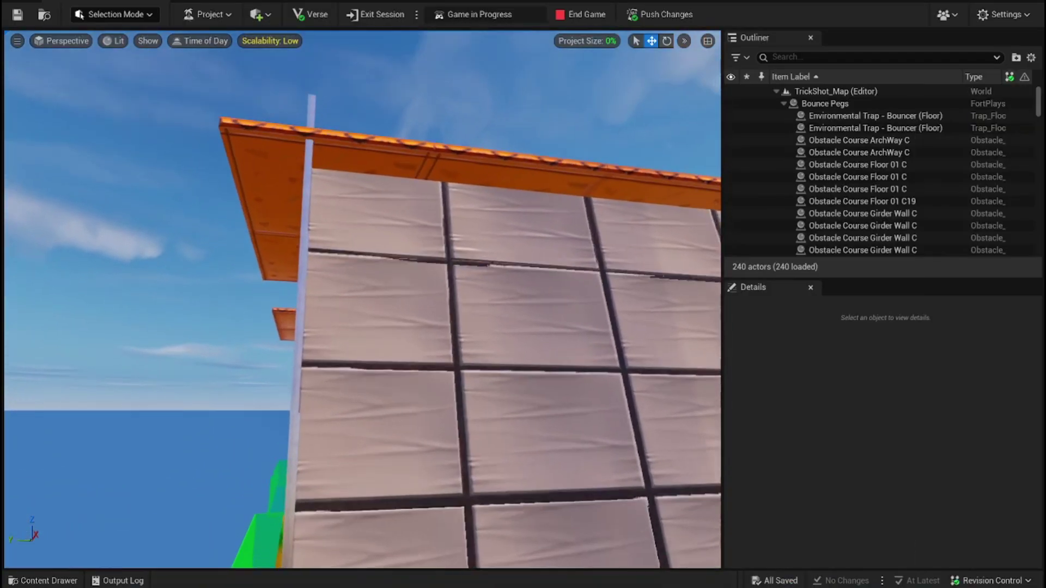
Examine the bullseye target on the wall, inspecting the Trigger Perfect Shot device and its Mesh component's settings.
right_drag(537, 276, 517, 341)
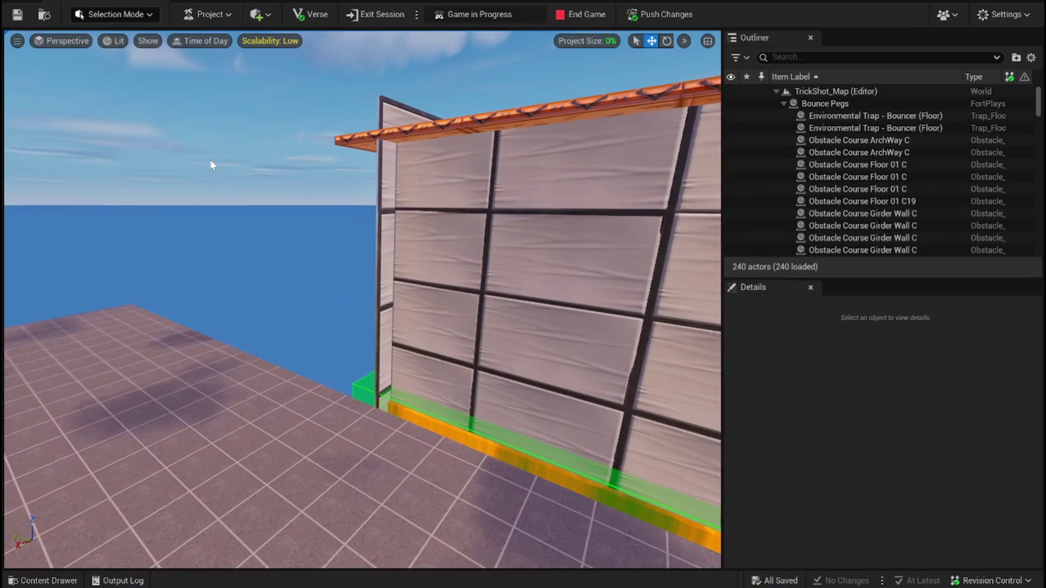
right_drag(210, 159, 210, 160)
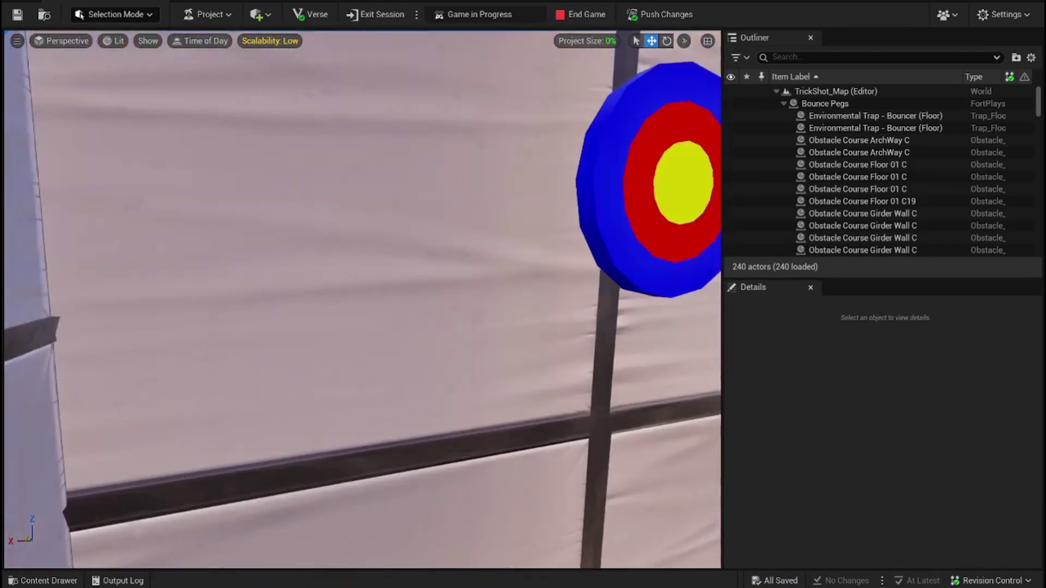
right_drag(332, 202, 332, 202)
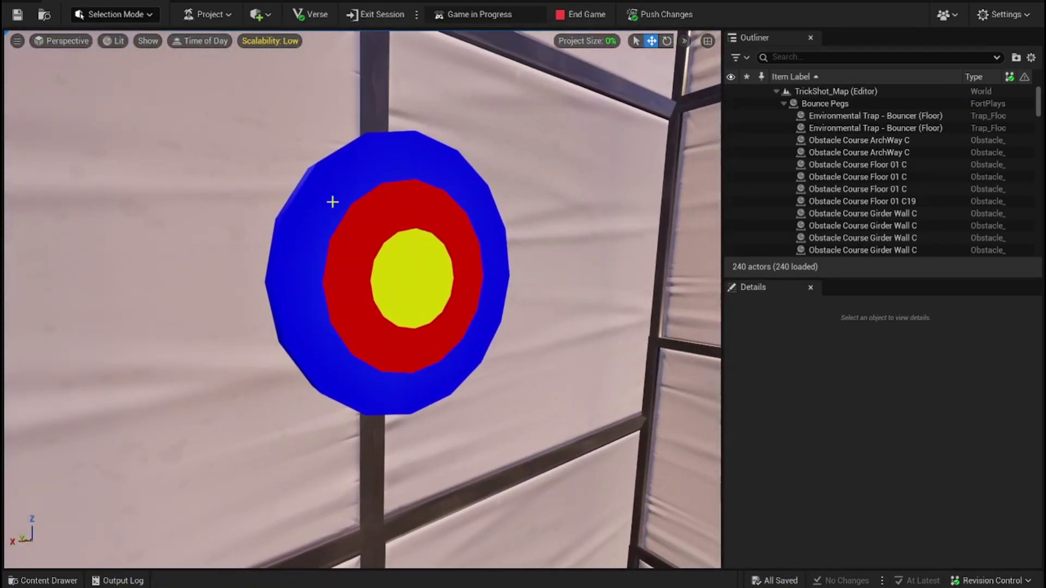
click(396, 265)
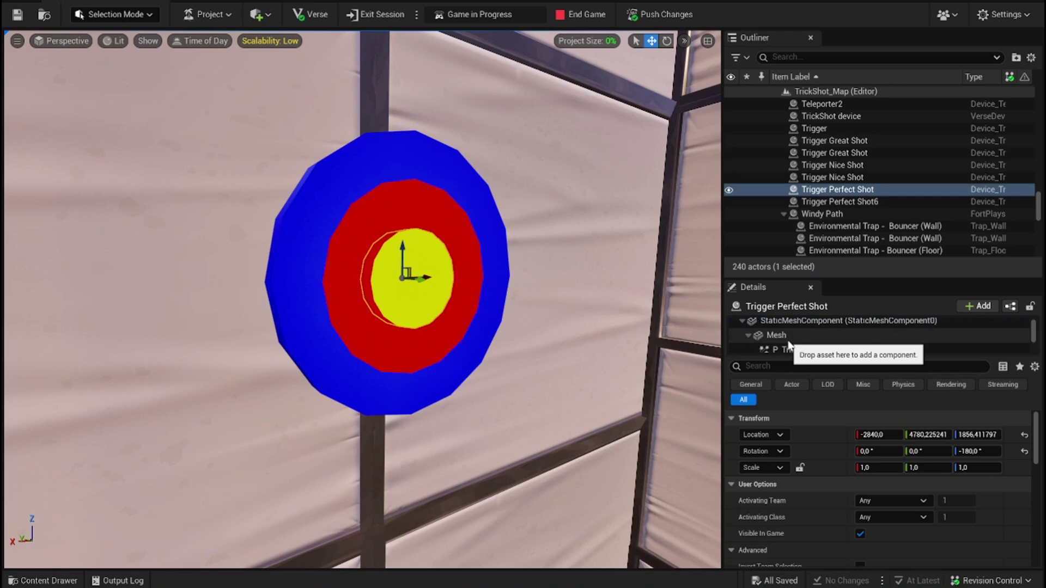
click(788, 338)
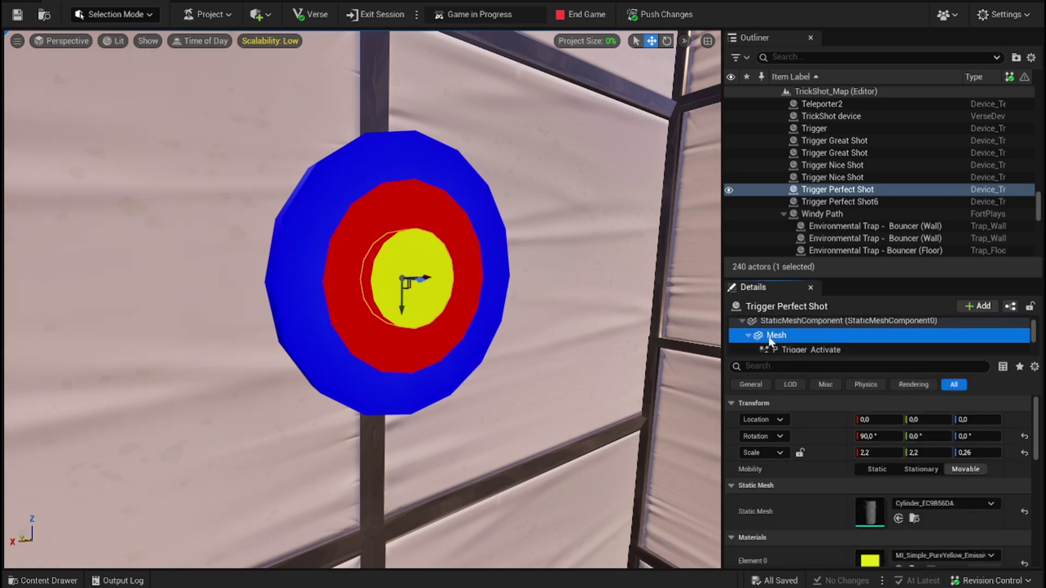
right_drag(397, 395, 479, 354)
click(397, 395)
Search the Fortnite content for "trigger", place a Trigger device beside the bullseye target and rotate it about 90° on X.
click(43, 581)
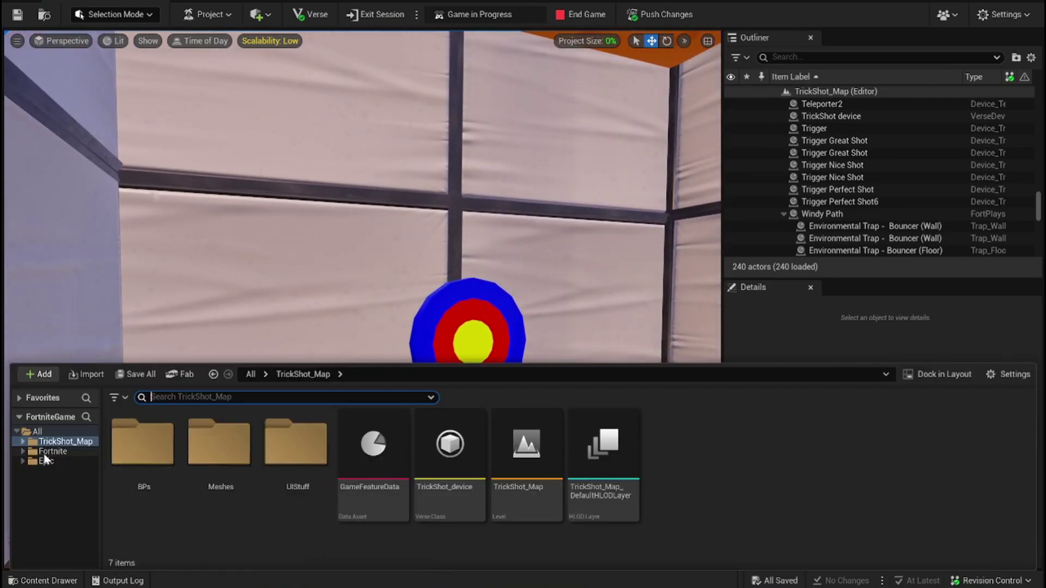
click(51, 452)
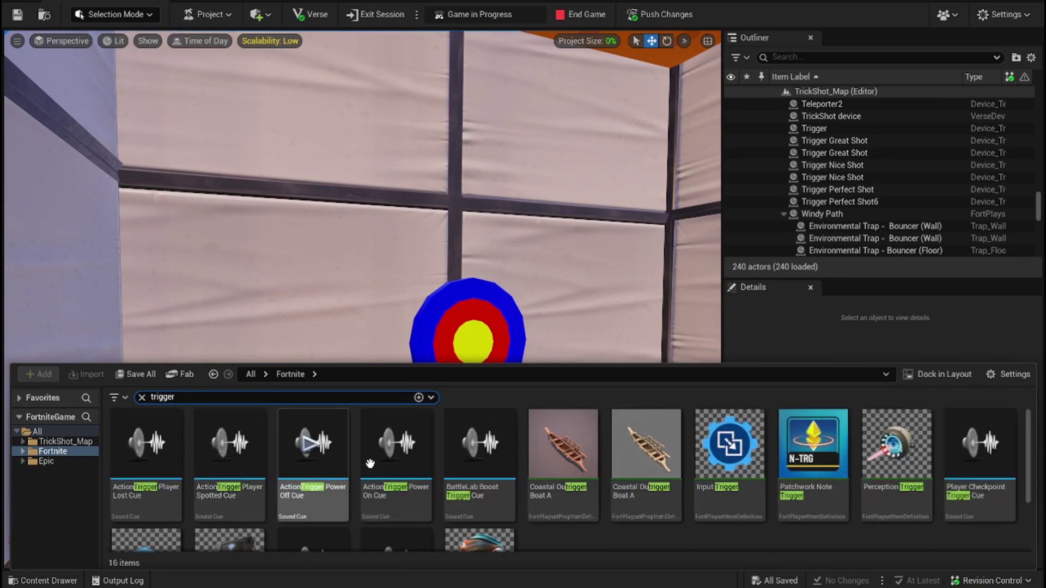
scroll(724, 508, down, 2)
drag(198, 501, 332, 265)
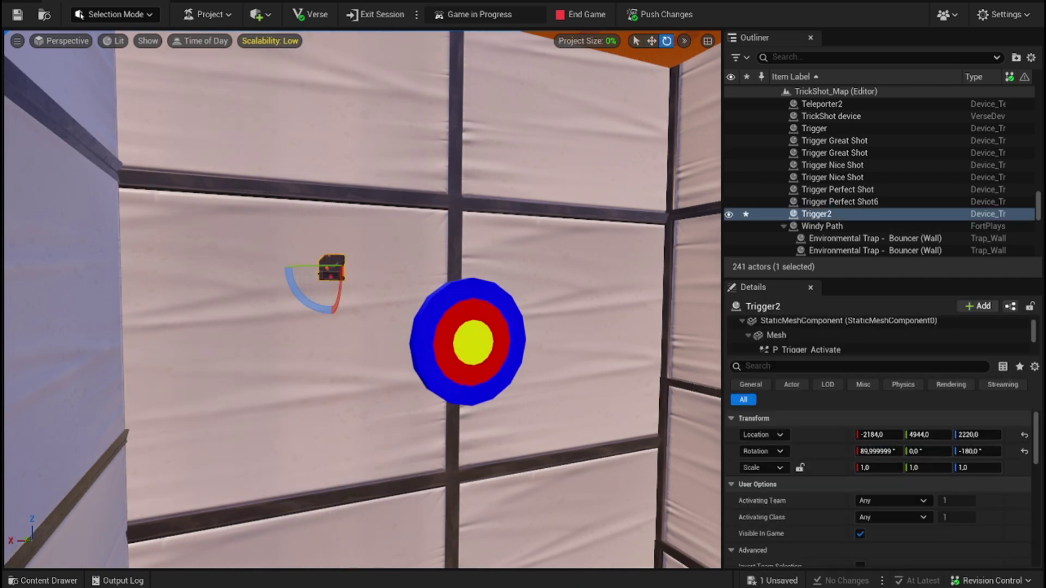
Select the newly placed Trigger device and enlarge its component tree in the details.
click(838, 189)
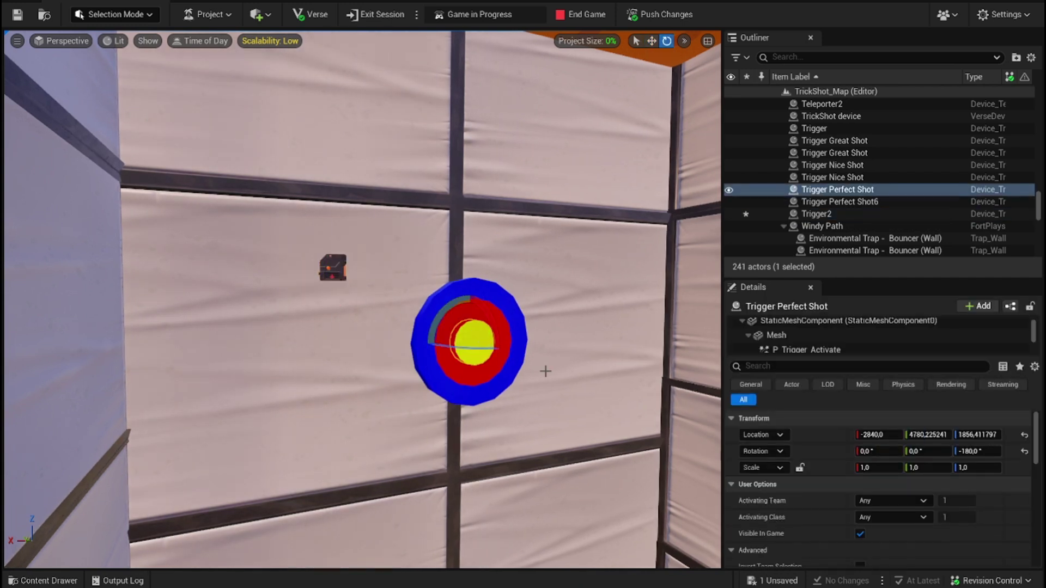
click(338, 282)
scroll(817, 480, down, 3)
scroll(818, 477, up, 3)
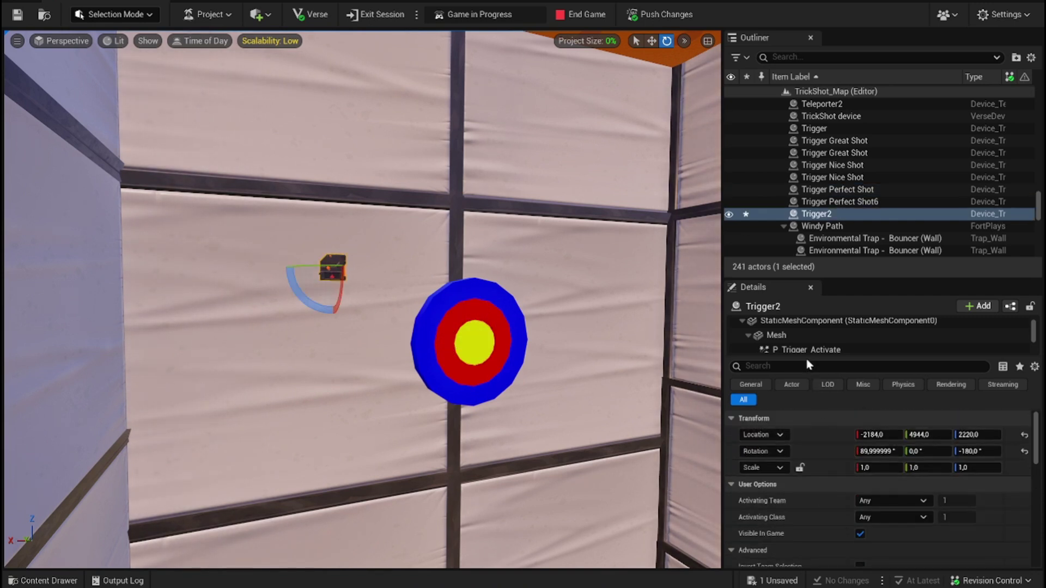
scroll(786, 334, up, 1)
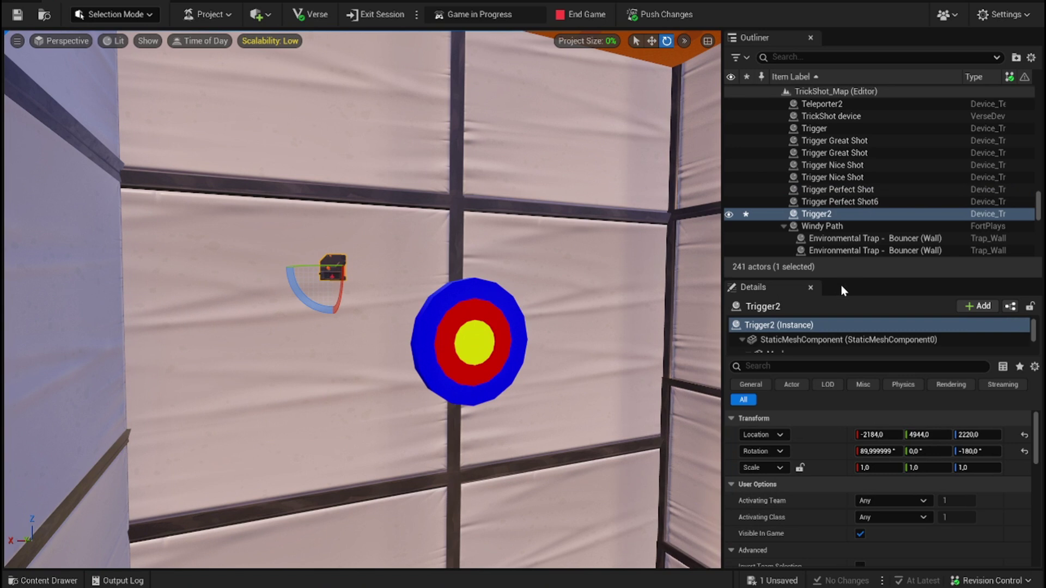
drag(841, 280, 841, 304)
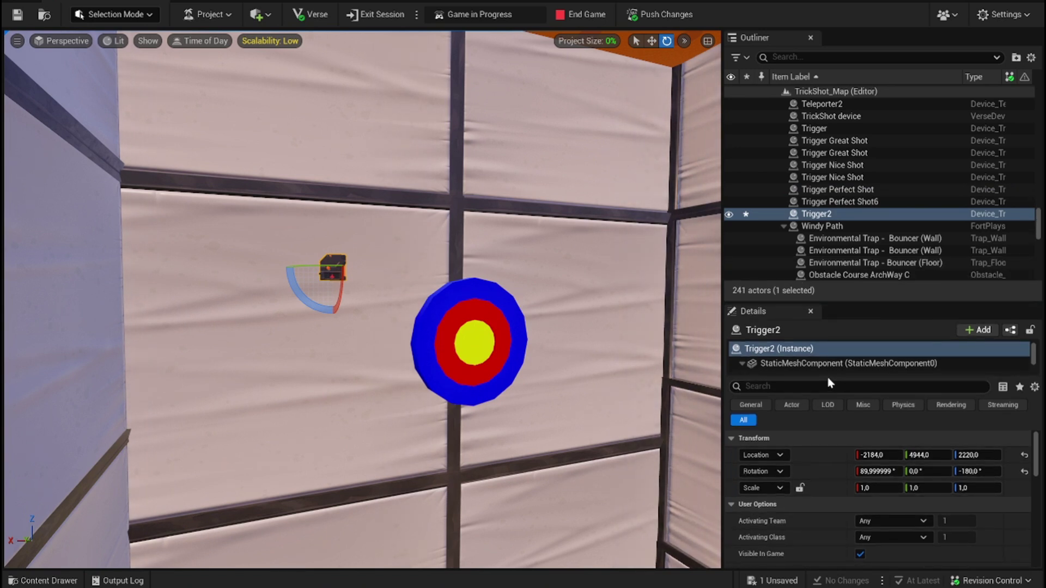
drag(827, 376, 801, 421)
Set the static mesh of the new trigger's Mesh component to Cylinder.
click(788, 378)
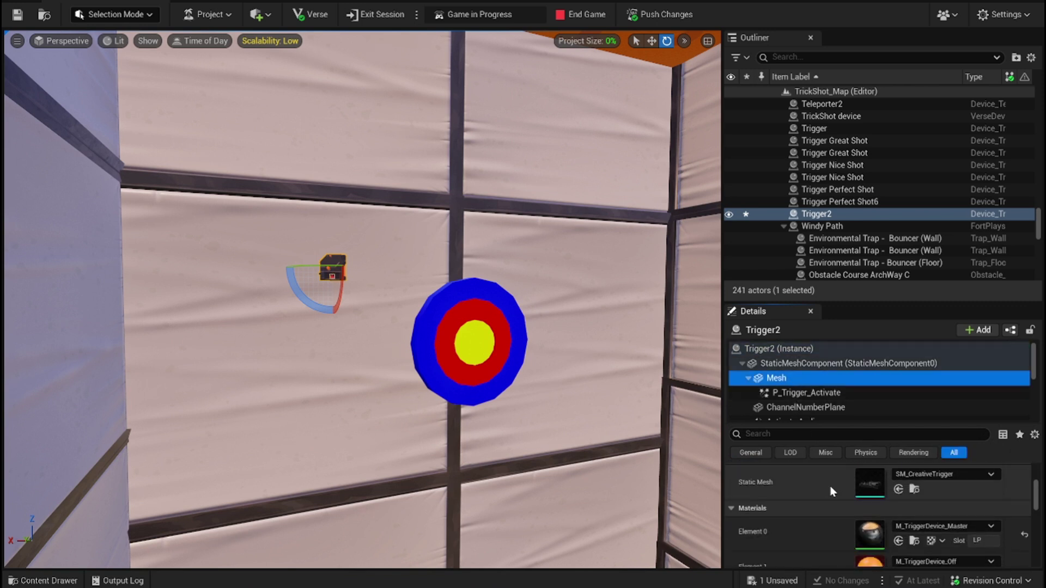
click(924, 478)
scroll(948, 392, down, 3)
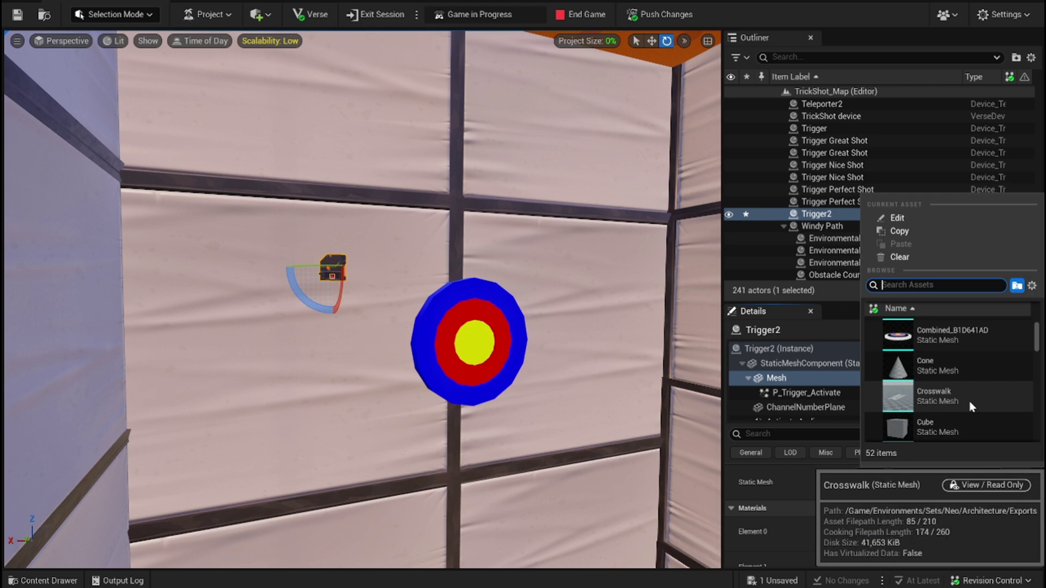
scroll(973, 353, down, 1)
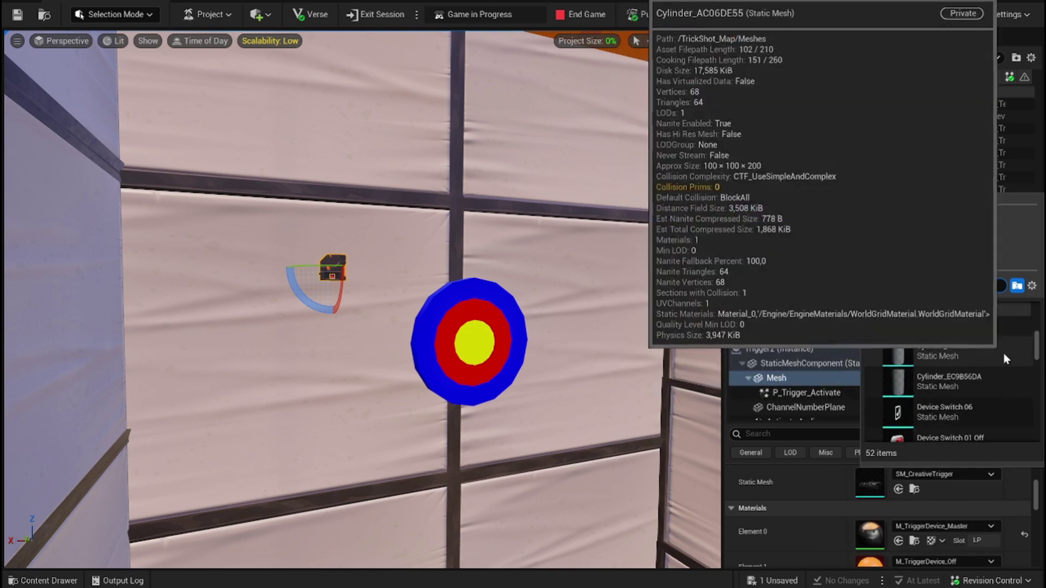
click(972, 337)
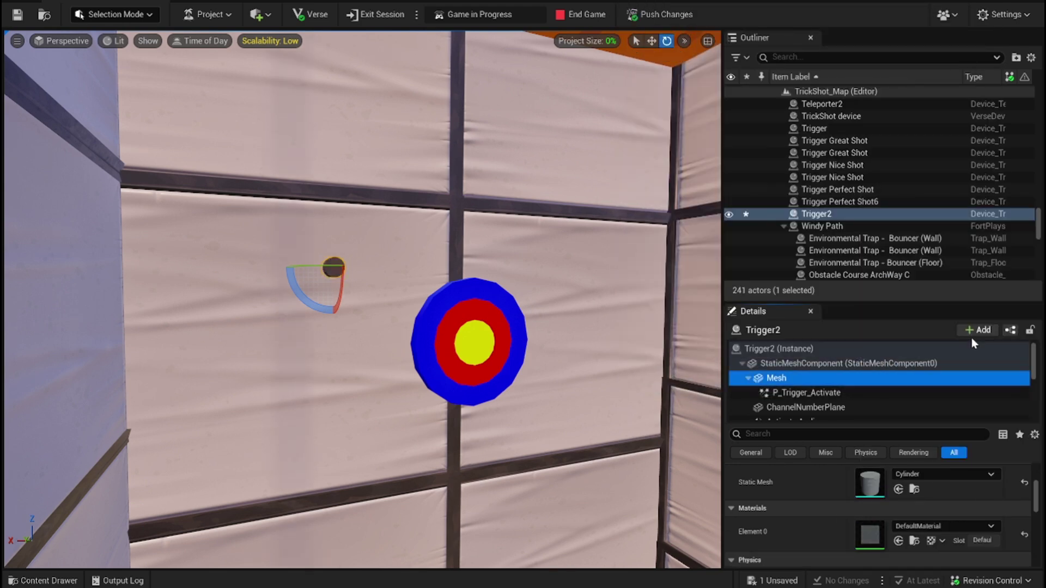
Deselect the trigger and switch to Modeling Mode with an empty stretch of floor in view.
key(w)
right_drag(554, 299, 462, 360)
key(s)
key(d)
key(w)
key(s)
key(a)
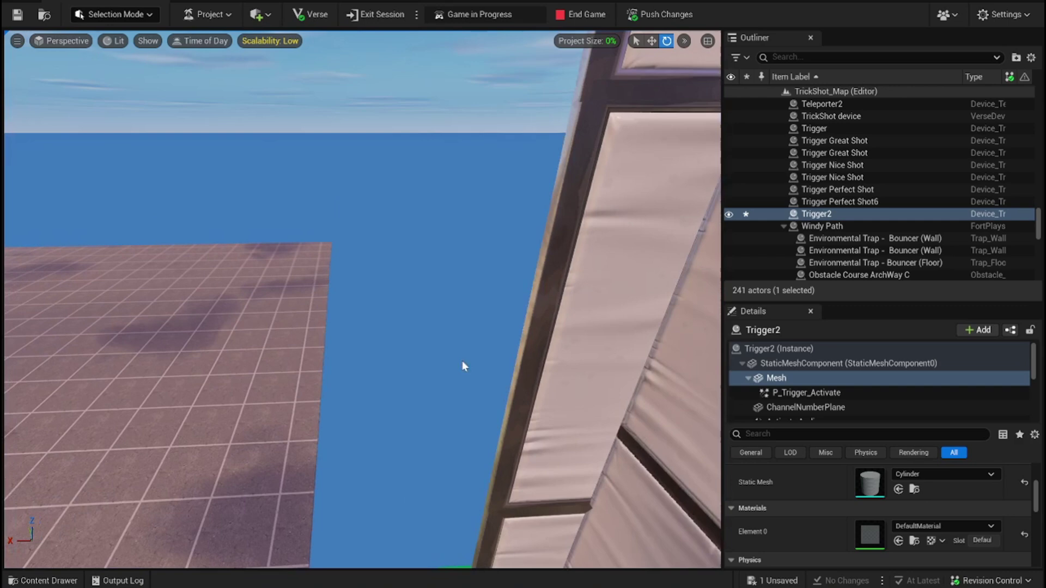
click(462, 360)
key(w)
right_drag(283, 154, 239, 162)
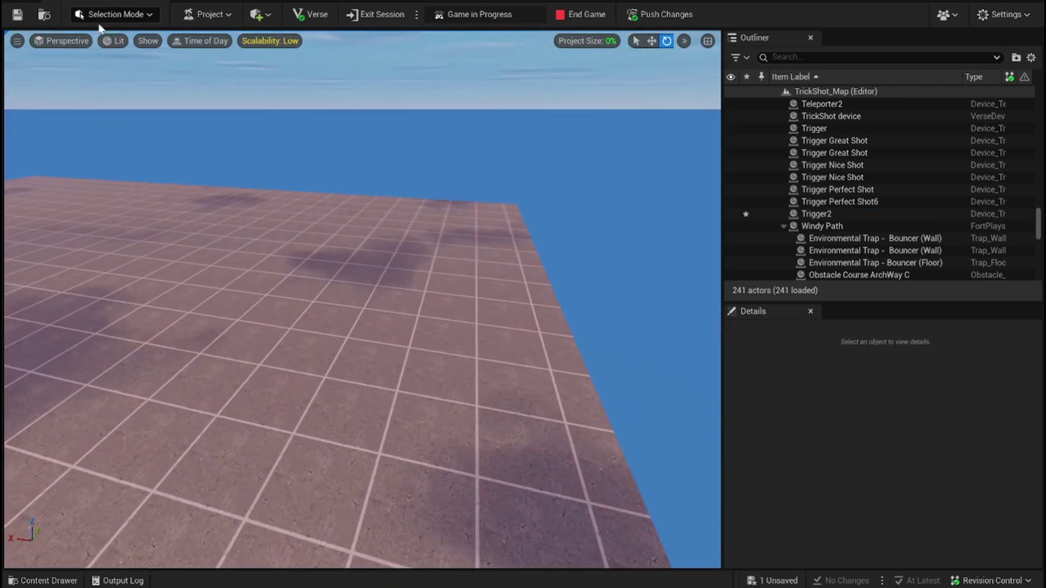
click(101, 15)
click(129, 76)
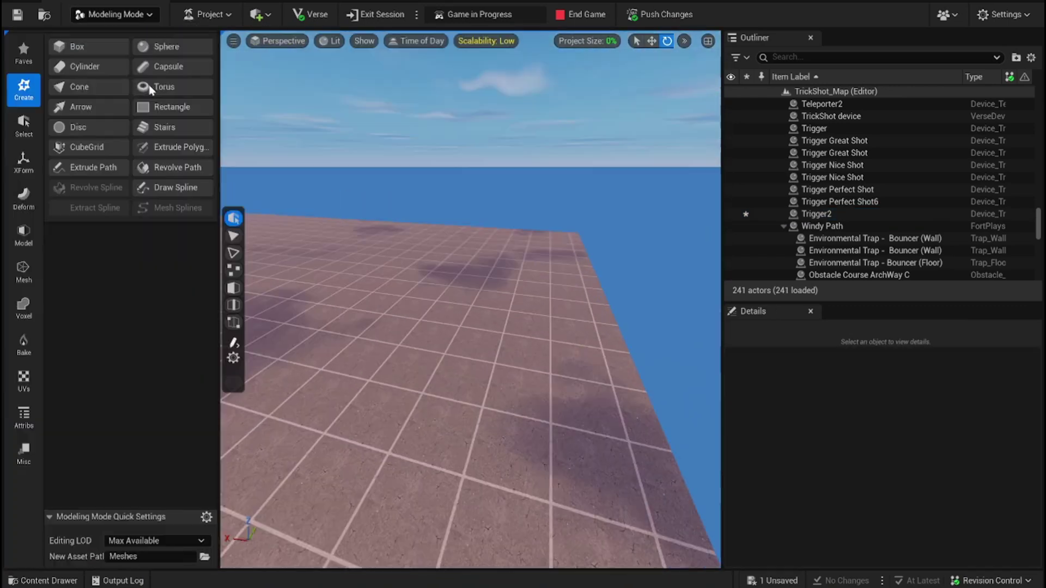
Create a static mesh cylinder with radius 50, height 200 and 16 radial slices on the floor.
click(79, 66)
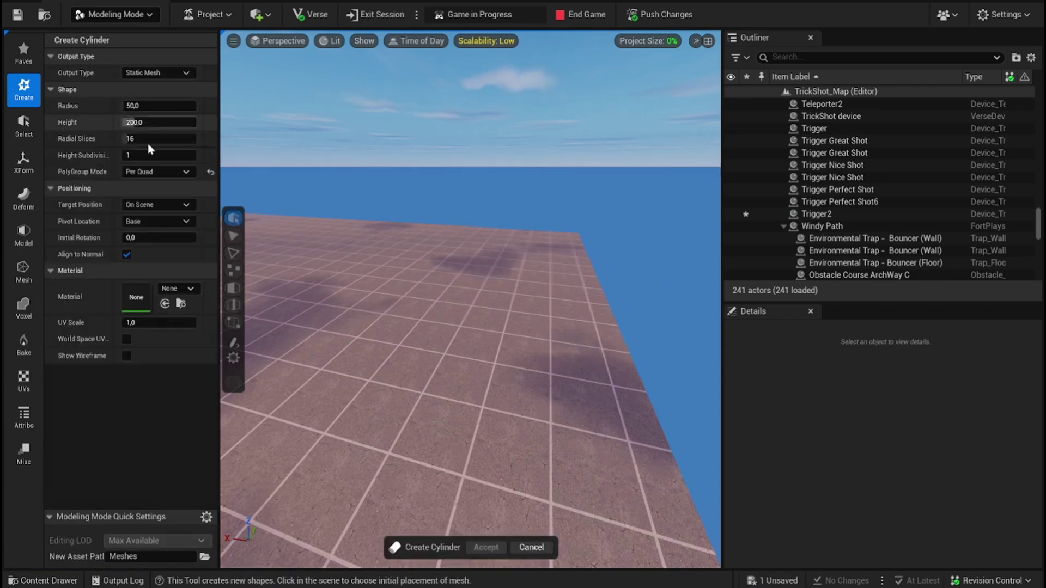
click(477, 436)
right_drag(476, 436, 510, 414)
key(w)
key(w)
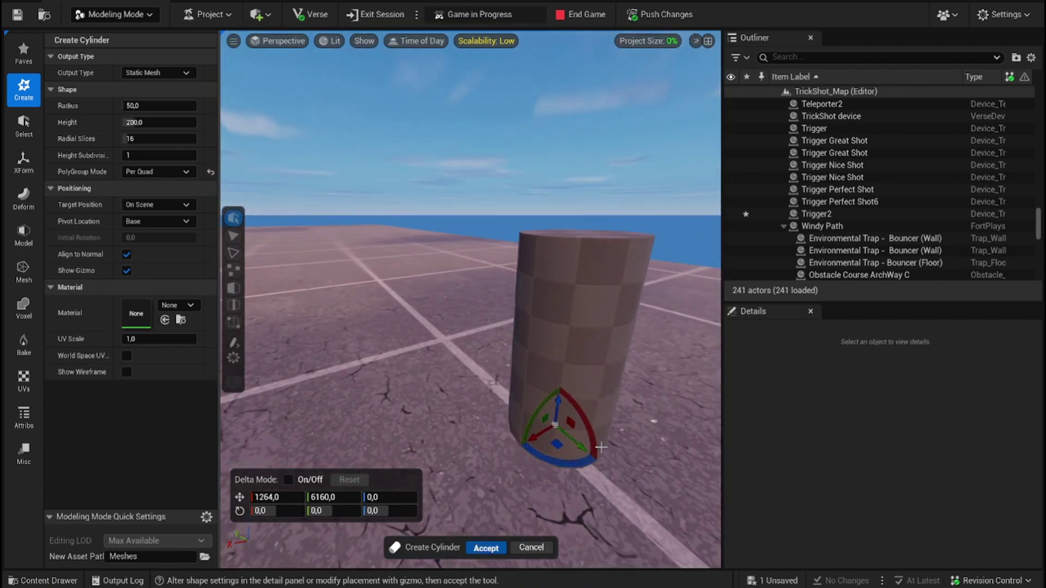
key(Return)
Scale the floor cylinder down along Z into a flat disc and save the project.
right_drag(597, 431, 627, 420)
key(d)
key(a)
right_drag(551, 207, 568, 269)
key(d)
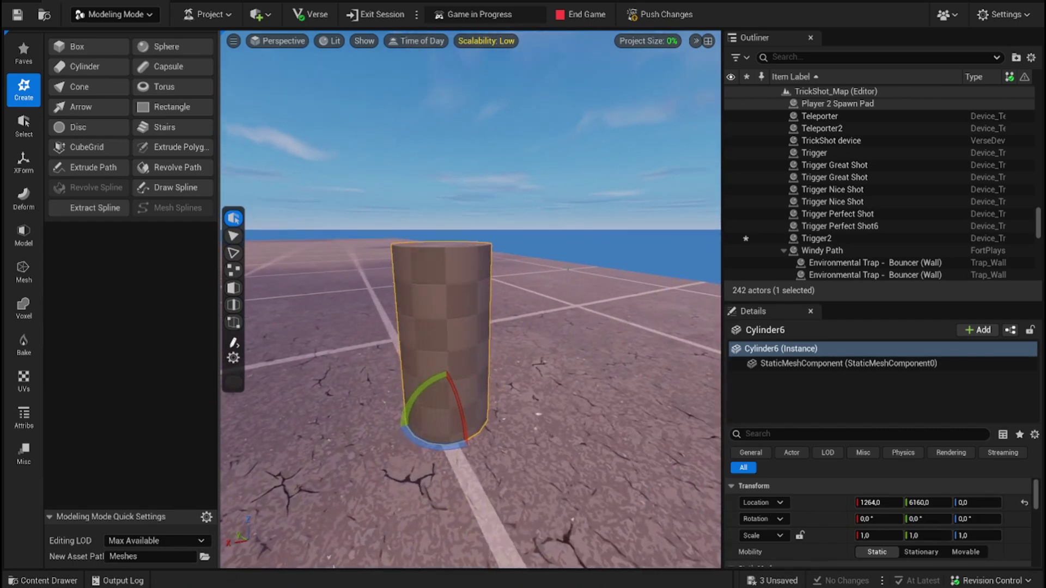
drag(448, 394, 448, 413)
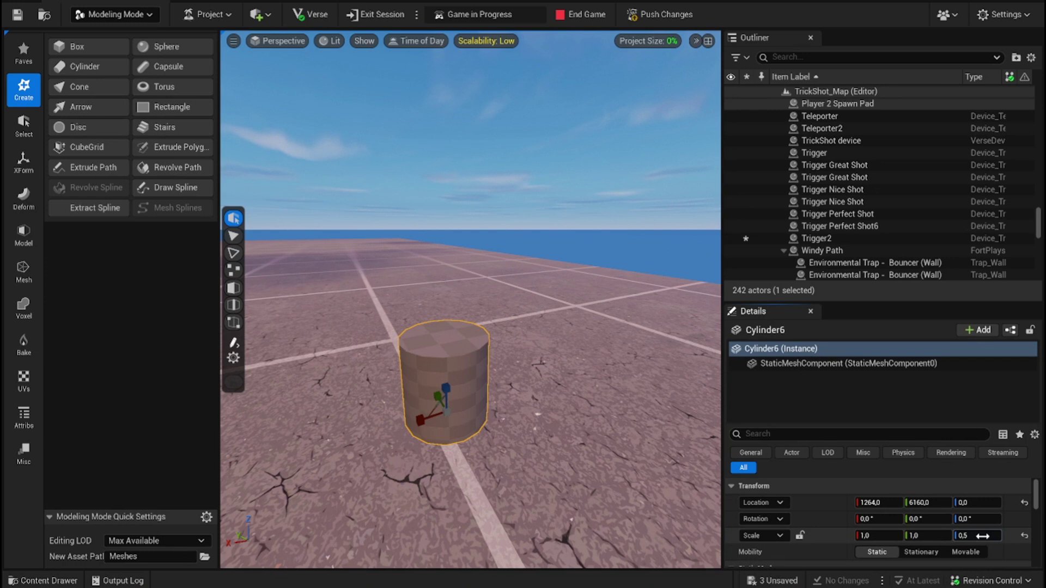
scroll(805, 511, down, 2)
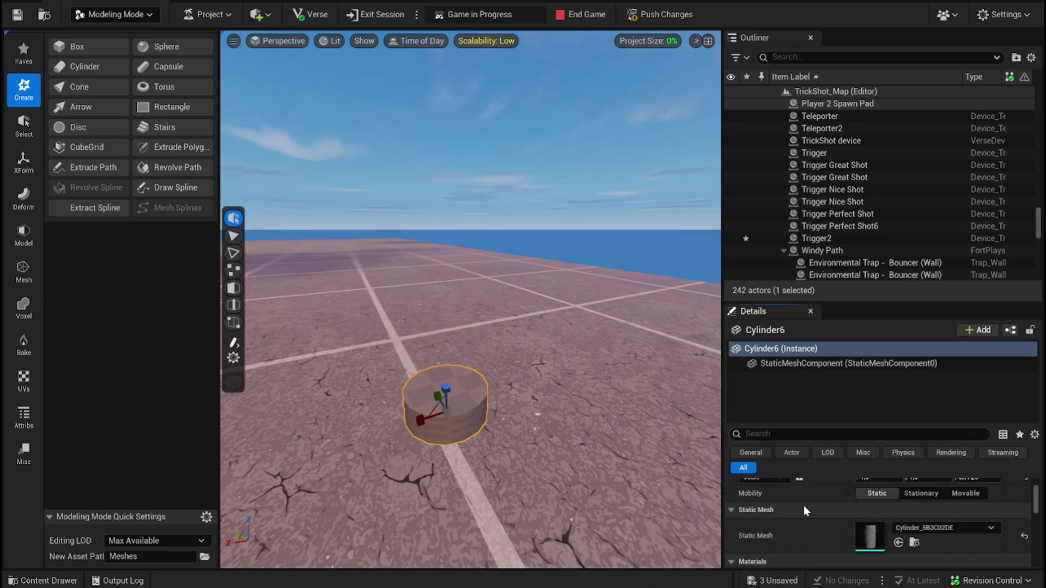
key(ctrl+s)
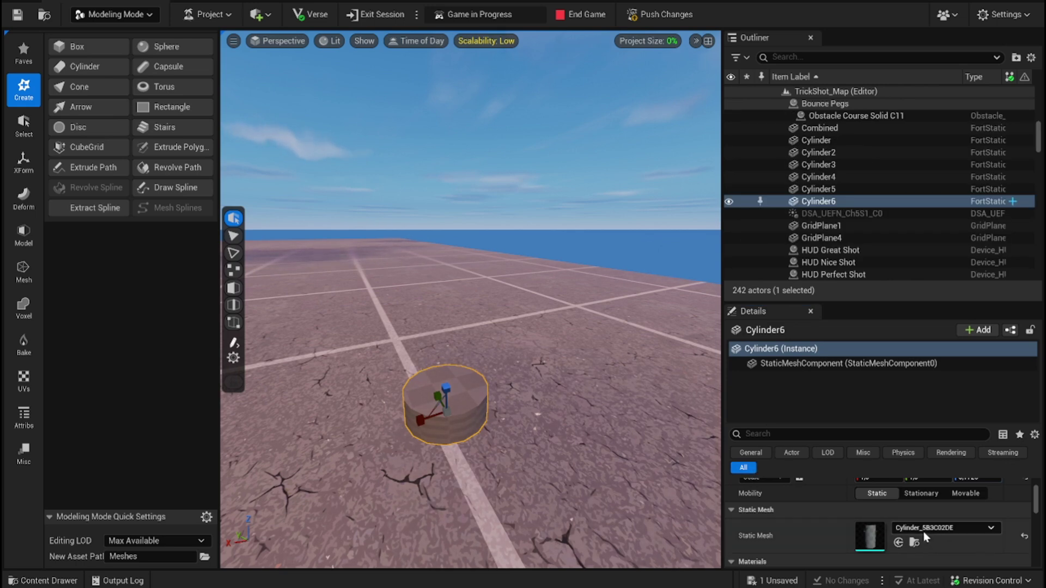
Set the static mesh of the new trigger's Mesh component to Cylinder_5B3C02DE.
right_drag(588, 370, 588, 283)
right_drag(496, 283, 499, 280)
click(468, 292)
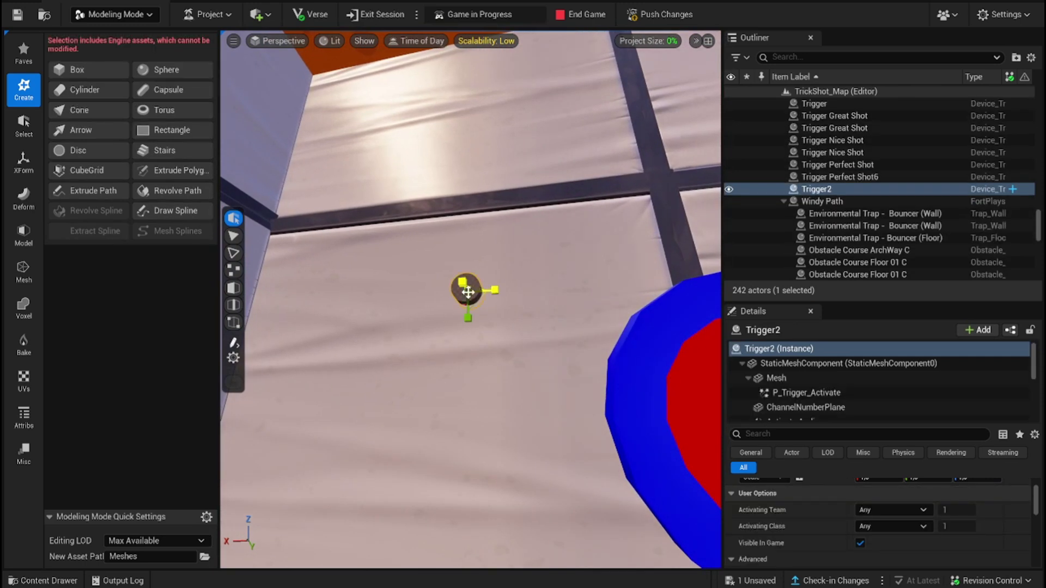
click(795, 380)
click(926, 514)
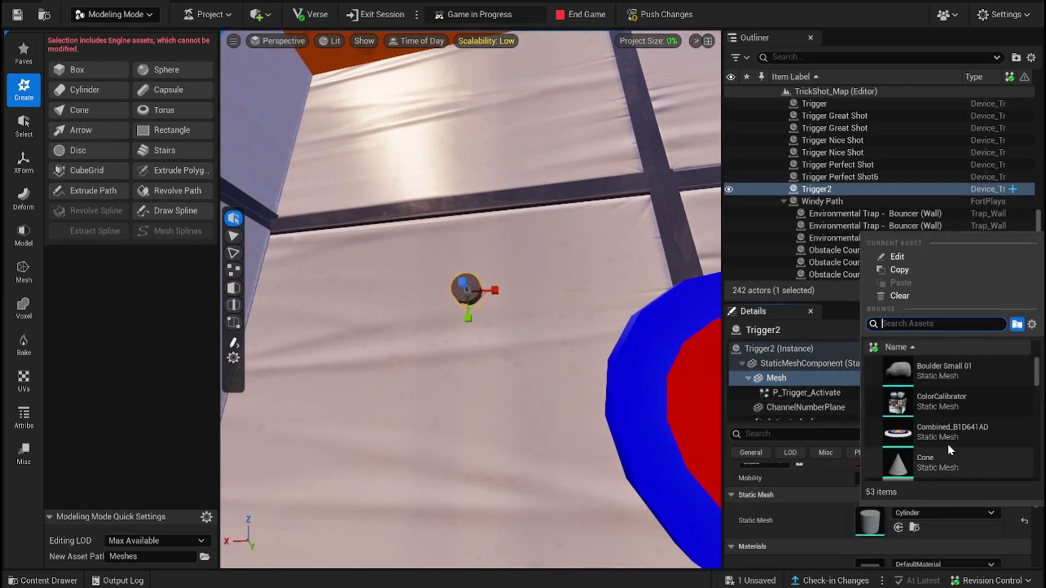
scroll(975, 436, down, 5)
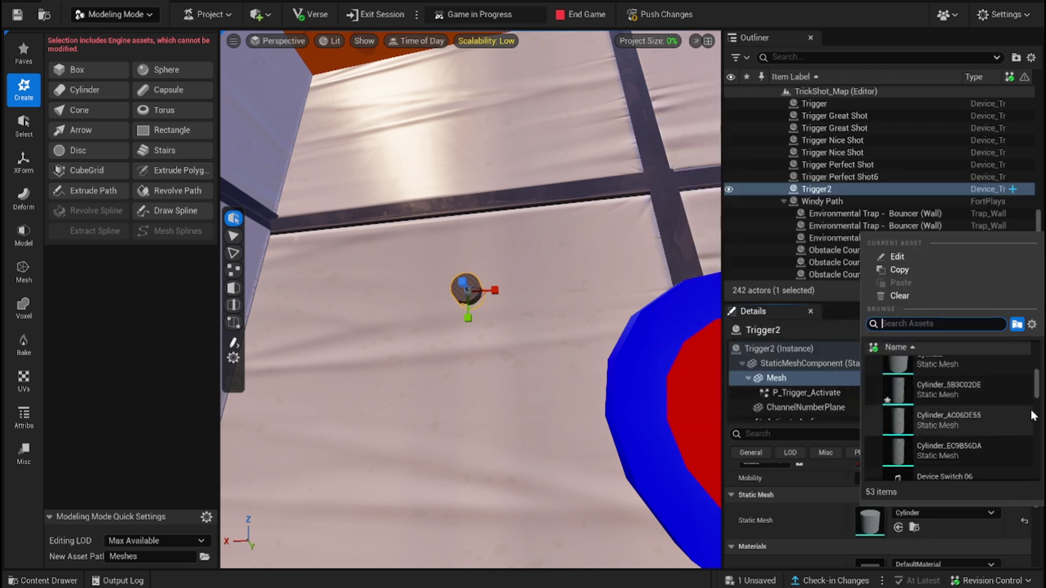
click(970, 388)
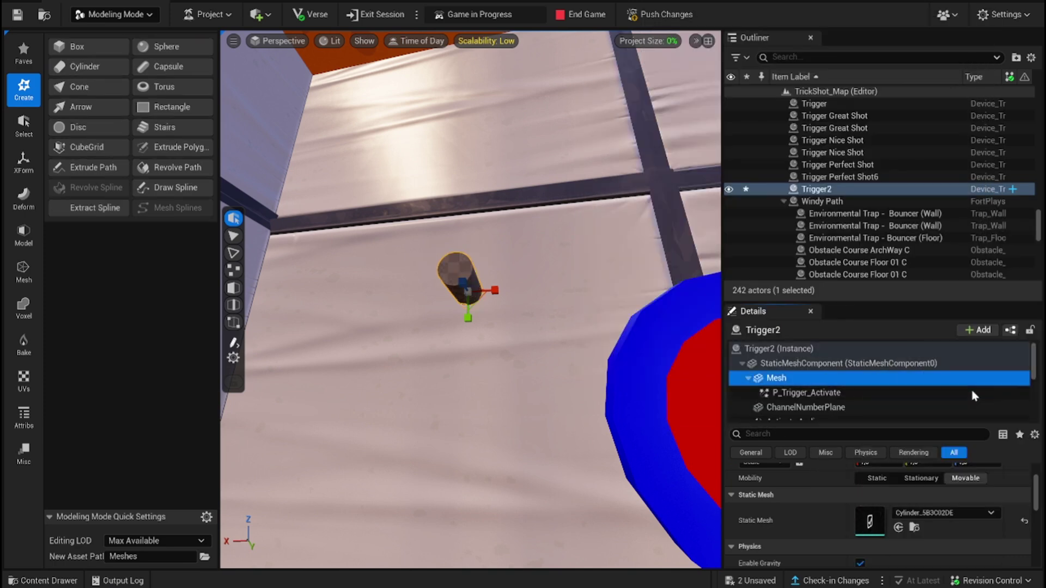
Bake the transform of the flattened floor cylinder into its mesh.
right_drag(589, 373, 618, 354)
scroll(584, 378, up, 3)
right_drag(512, 391, 513, 391)
click(512, 391)
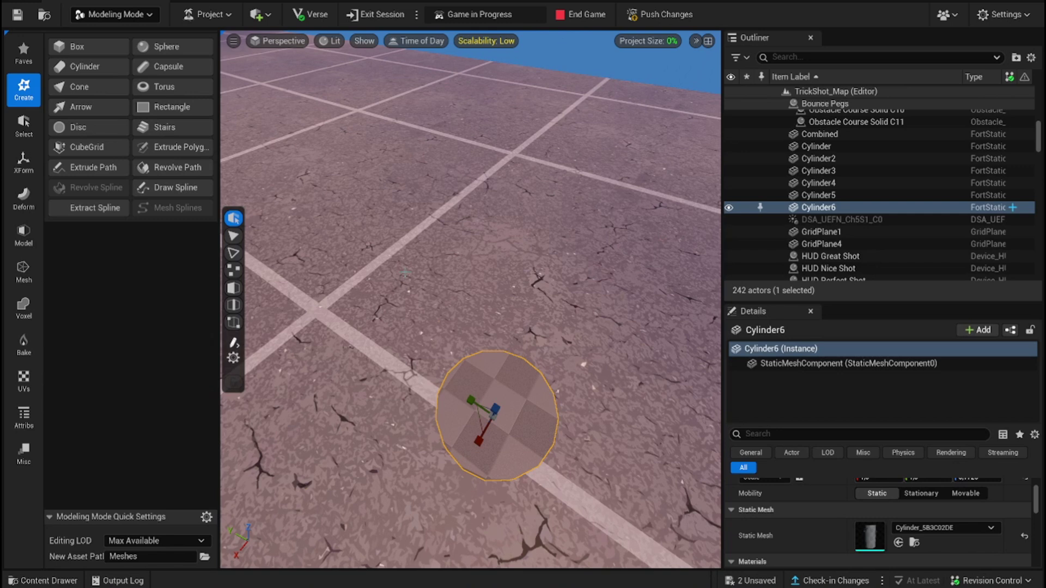
click(23, 163)
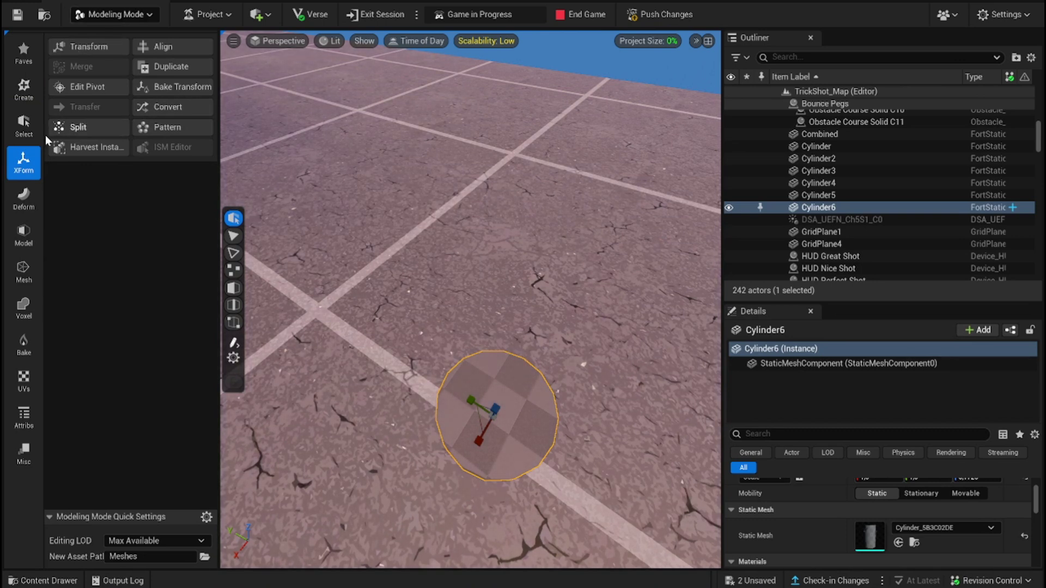
click(173, 88)
click(483, 548)
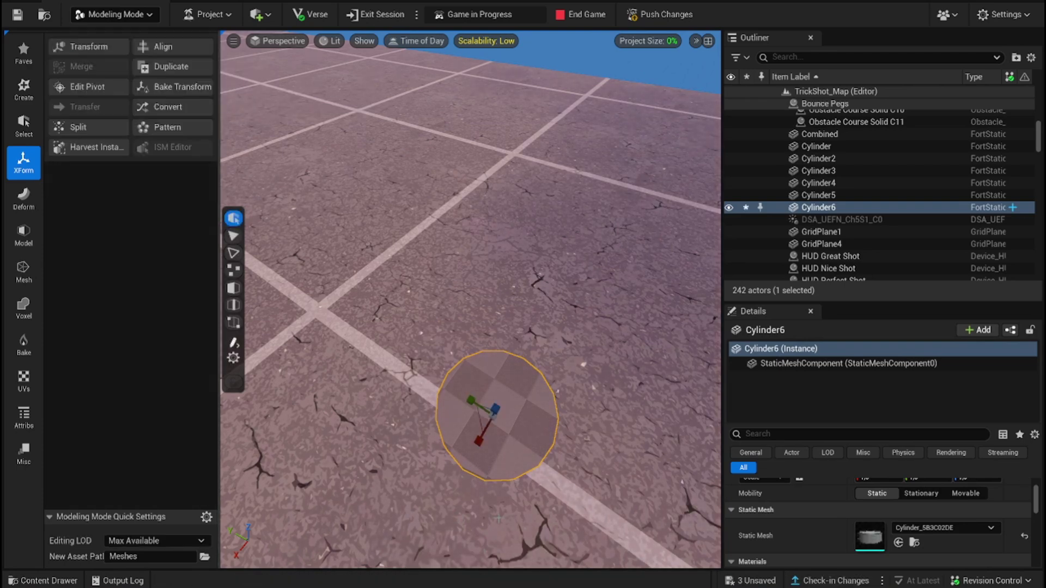
Return to the wall and select the trigger beside the bullseye target.
key(w)
right_drag(494, 234, 501, 126)
key(w)
right_drag(471, 272, 422, 322)
key(s)
key(w)
right_drag(579, 472, 528, 428)
click(581, 448)
key(s)
key(d)
key(w)
right_drag(477, 338, 510, 327)
key(a)
key(s)
right_drag(508, 417, 508, 416)
click(509, 417)
click(496, 376)
right_drag(496, 376, 455, 373)
click(495, 284)
scroll(829, 532, down, 2)
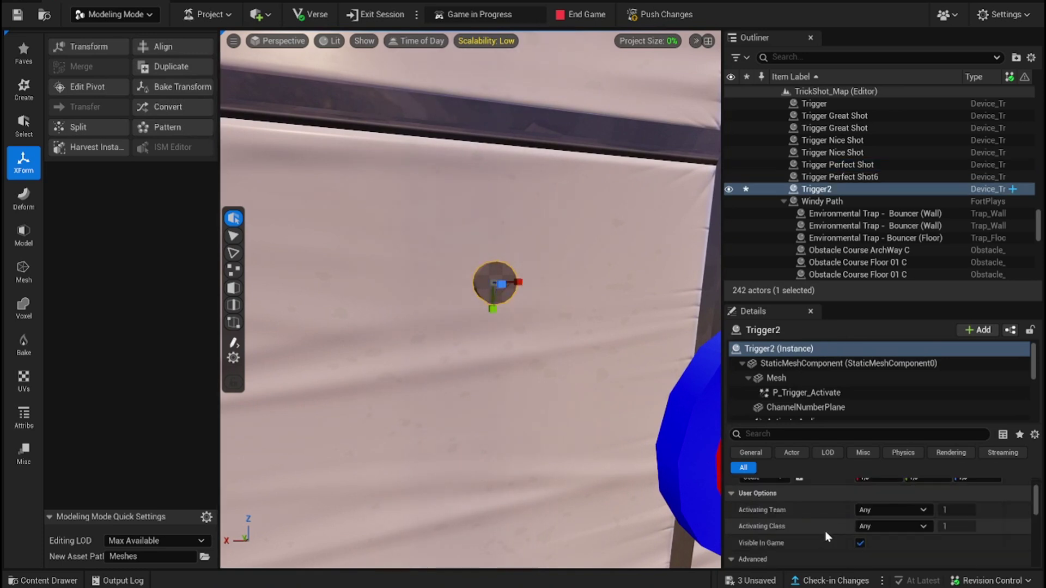
Apply the MI Simple PureYellow Emissive material to Element 0 of the trigger's Mesh component.
click(779, 378)
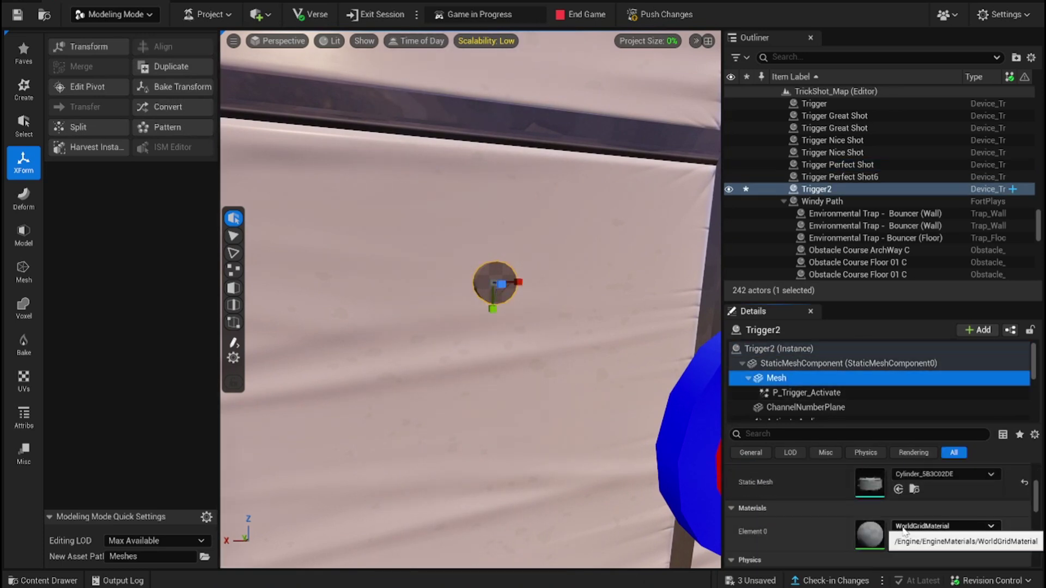
click(919, 527)
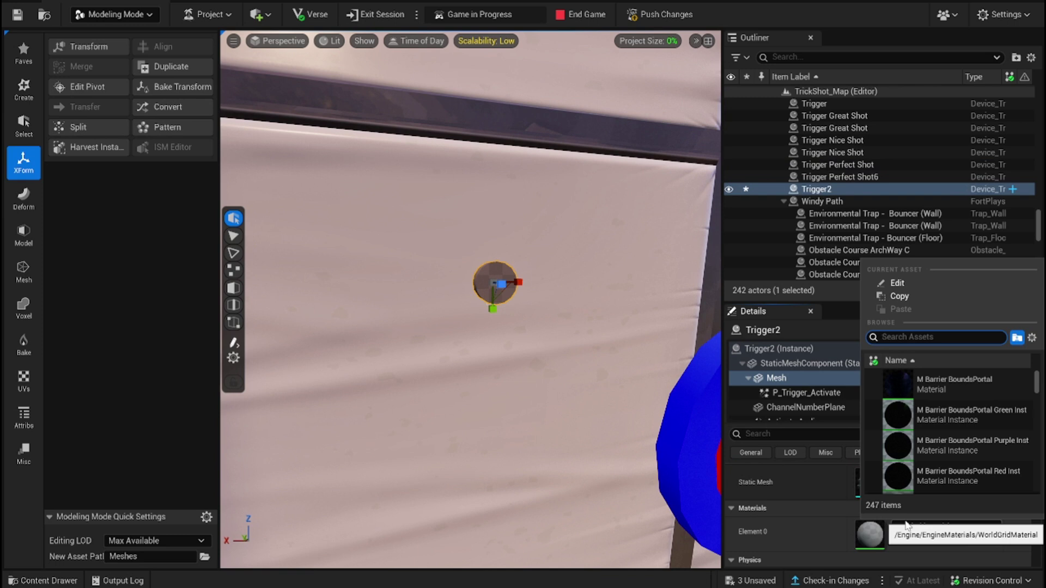
text(yellow)
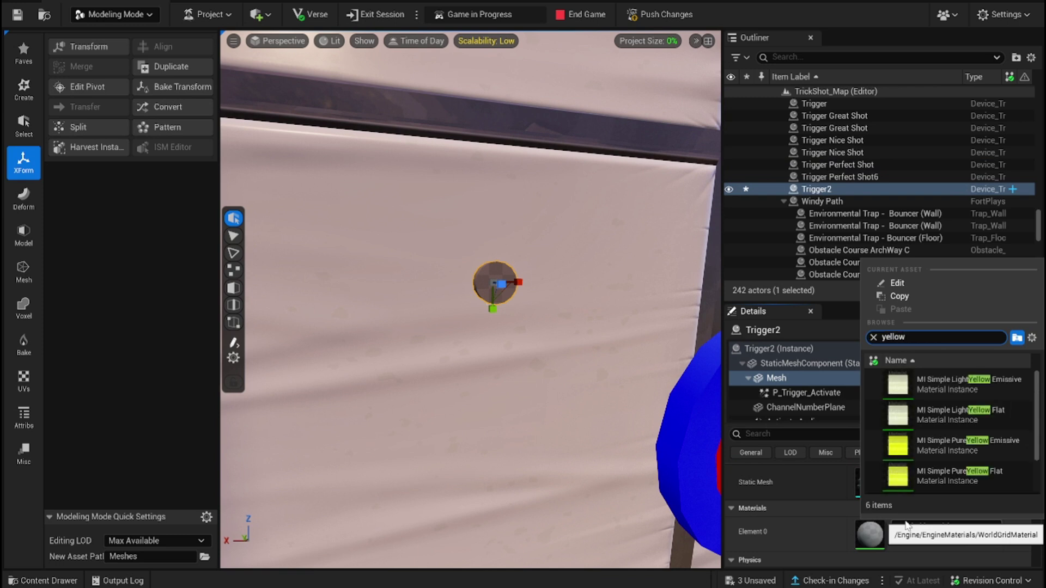
scroll(981, 433, down, 1)
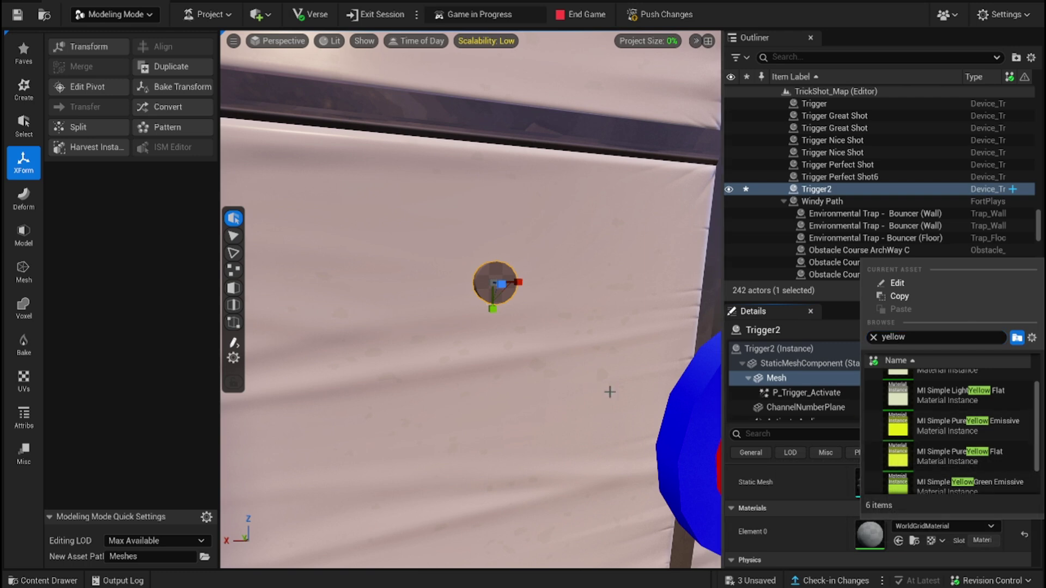
click(975, 427)
Rescale the yellow trigger's Mesh component along its vertical axis.
right_drag(561, 346, 615, 330)
key(w)
key(s)
key(w)
mouse_move(541, 314)
right_down()
mouse_move(495, 311)
mouse_move(532, 308)
right_up()
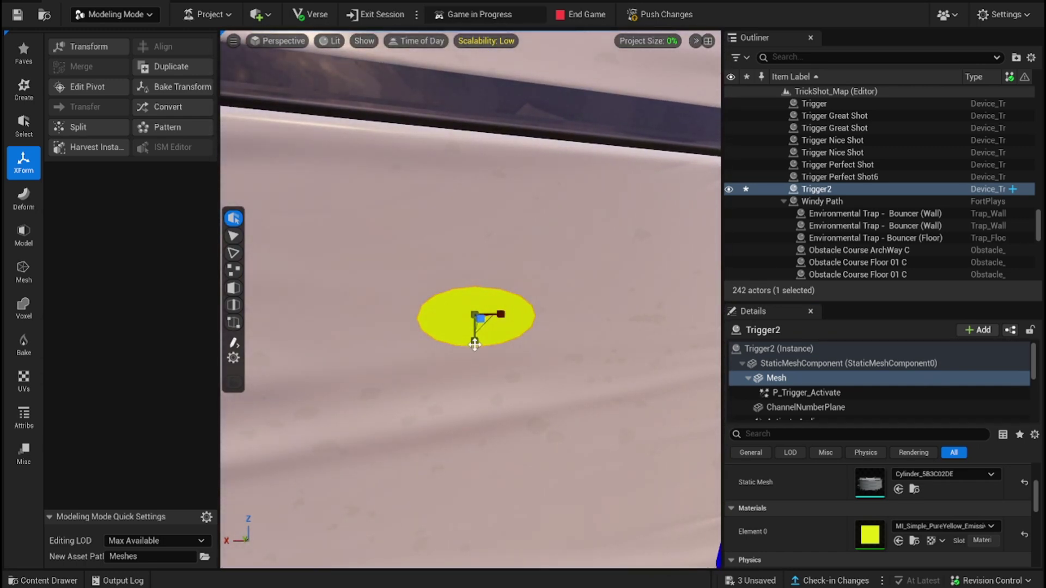
drag(475, 344, 476, 356)
Select the flat cylinder on the floor and enlarge it uniformly.
right_drag(506, 353, 389, 357)
key(w)
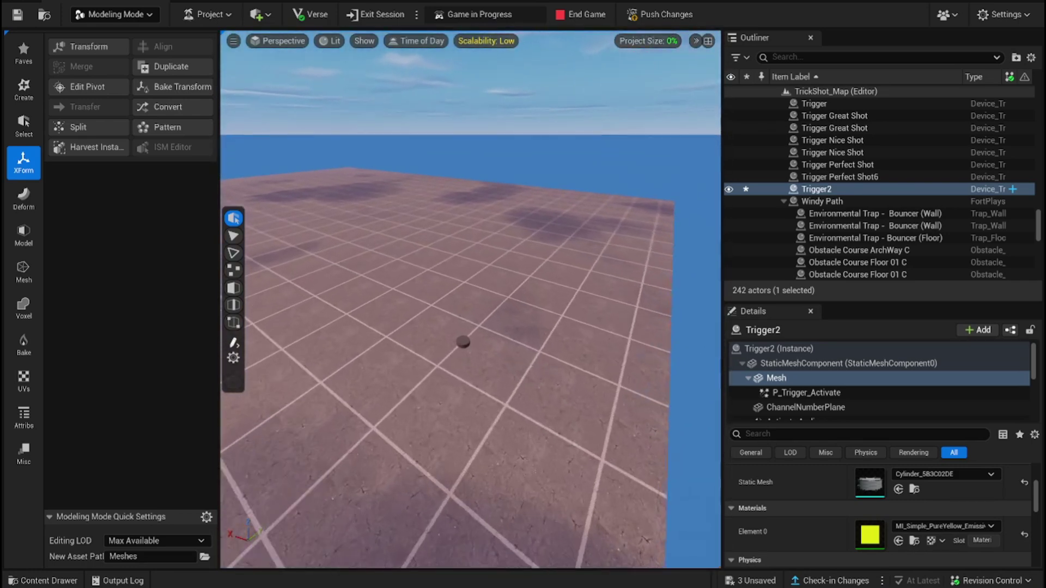
right_drag(463, 327, 507, 360)
click(484, 321)
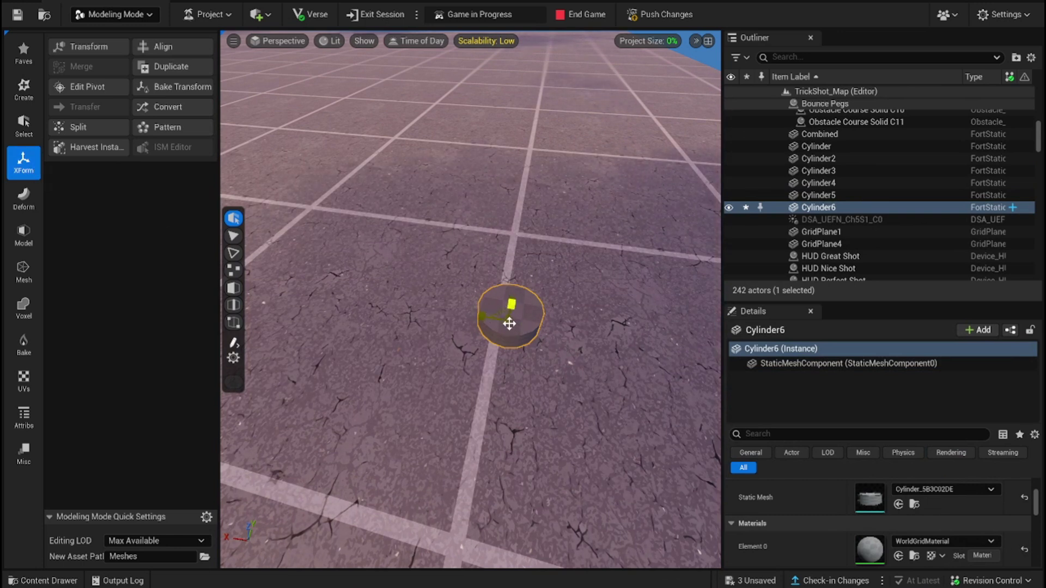
drag(511, 304, 545, 275)
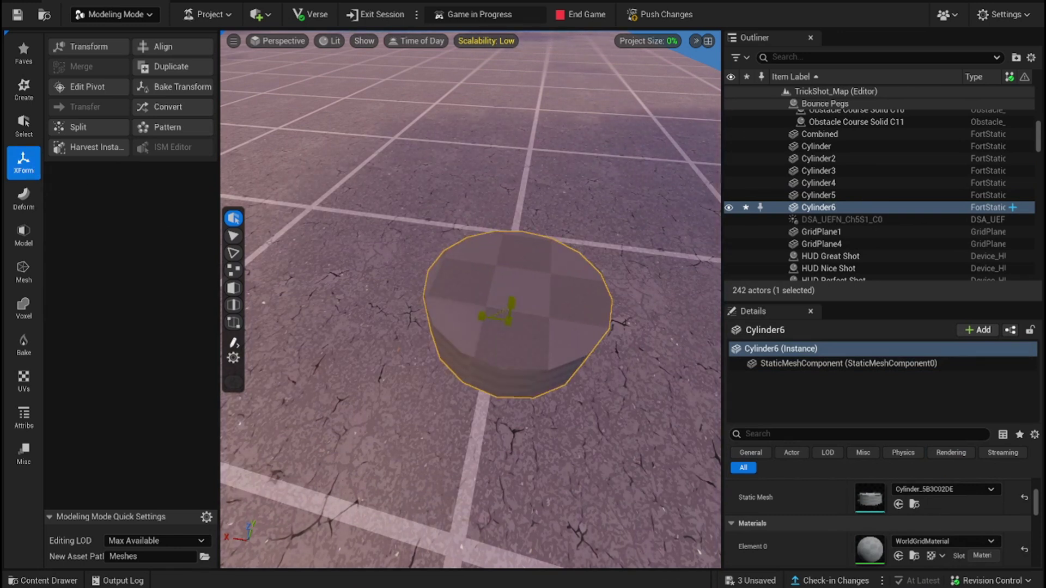
Inspect the bullseye target's yellow, red and blue rings, selecting the Perfect Shot, Great Shot and Nice Shot triggers in turn.
mouse_move(586, 154)
right_down()
mouse_move(599, 133)
mouse_move(670, 143)
mouse_move(790, 134)
mouse_move(681, 158)
mouse_move(703, 115)
mouse_move(671, 136)
mouse_move(692, 104)
mouse_move(550, 150)
mouse_move(493, 204)
mouse_move(585, 168)
right_up()
click(587, 155)
scroll(514, 233, up, 3)
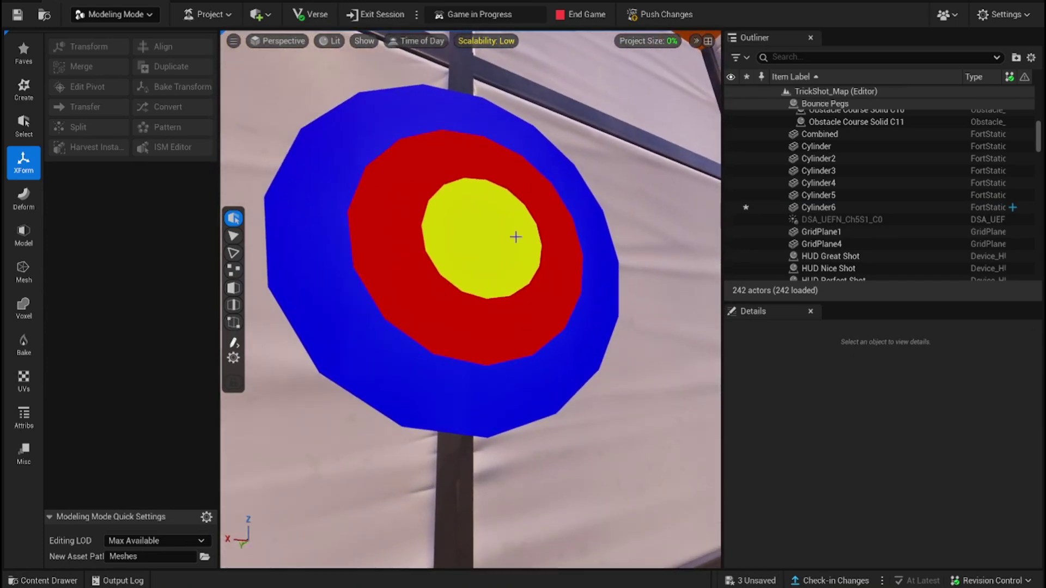
click(449, 220)
click(392, 222)
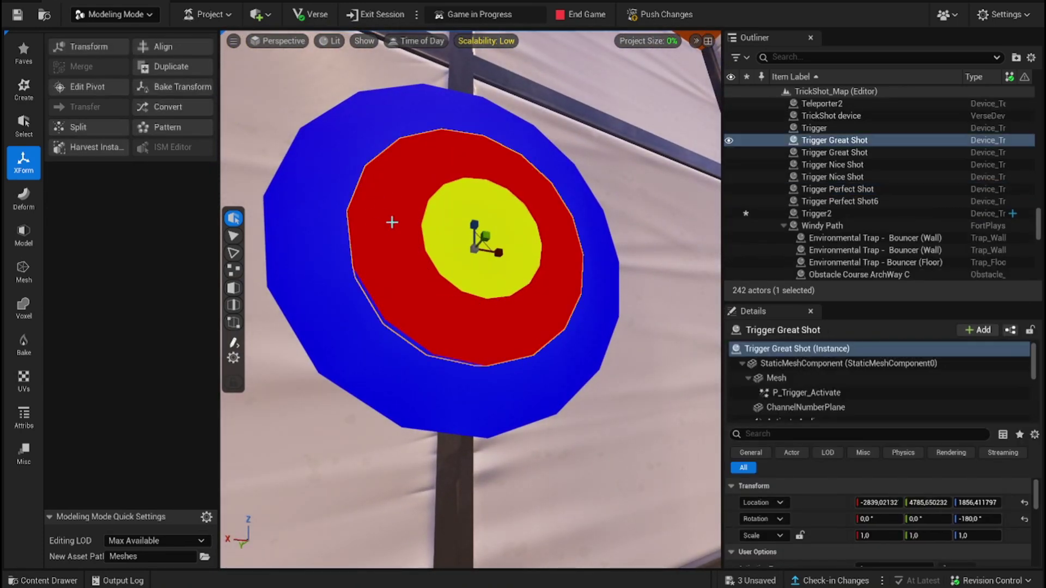
click(318, 203)
click(467, 213)
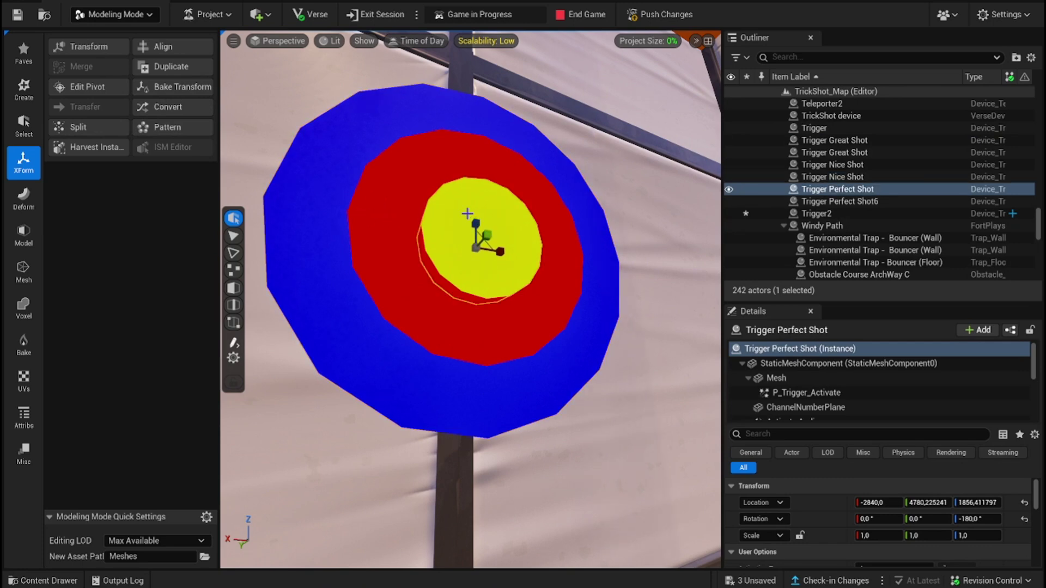
click(393, 213)
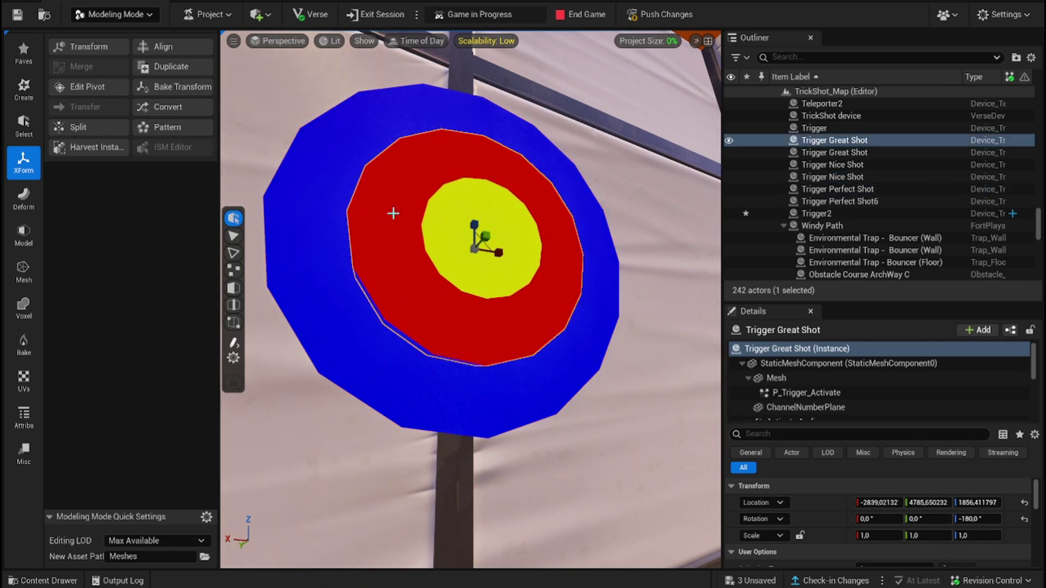
click(327, 209)
Switch back to Selection Mode with the open floor in view.
key(w)
right_drag(482, 261, 455, 338)
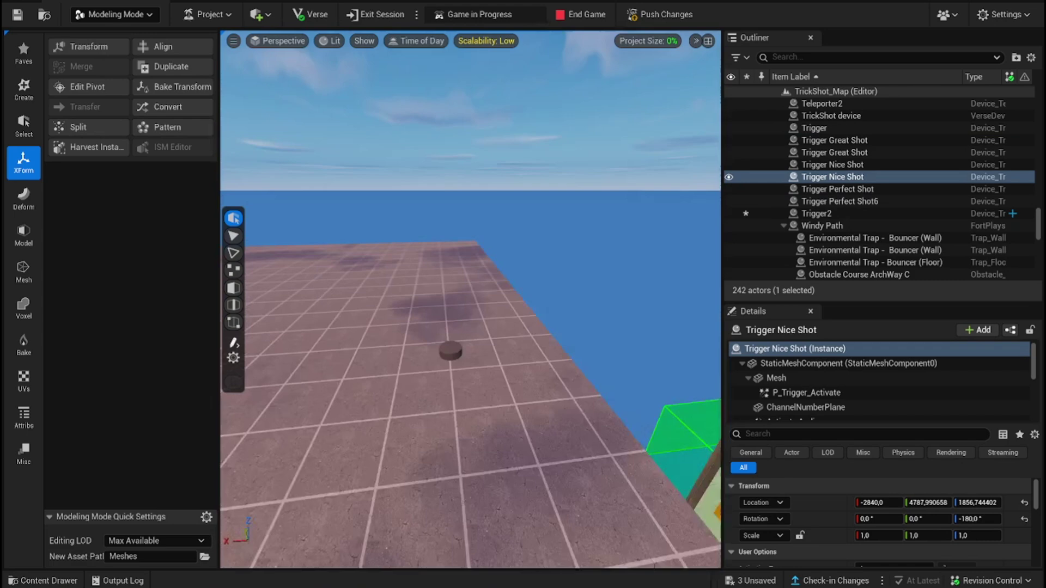
right_drag(512, 287, 541, 280)
key(w)
key(a)
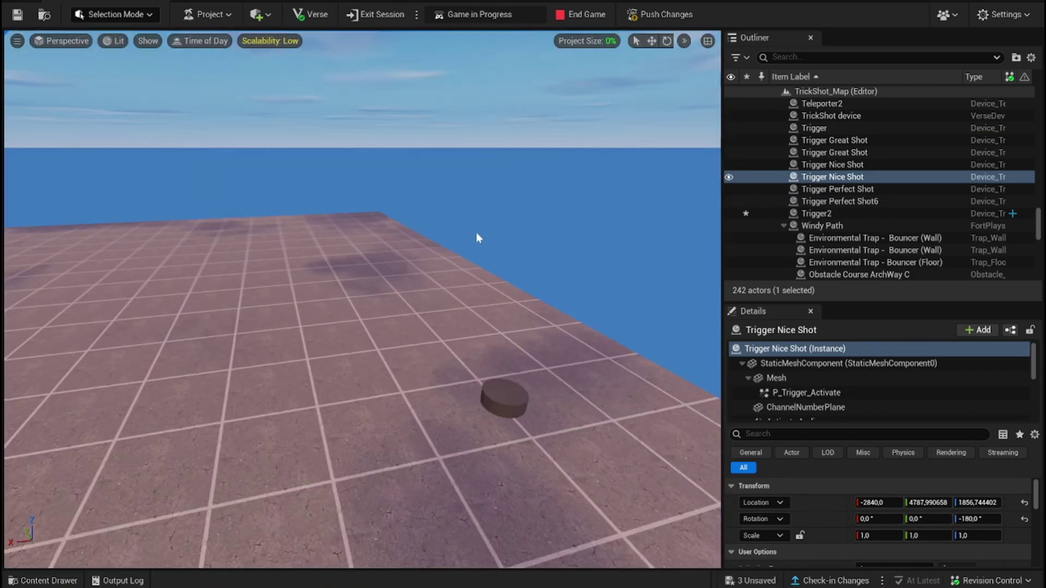
key(w)
right_drag(476, 235, 448, 251)
key(w)
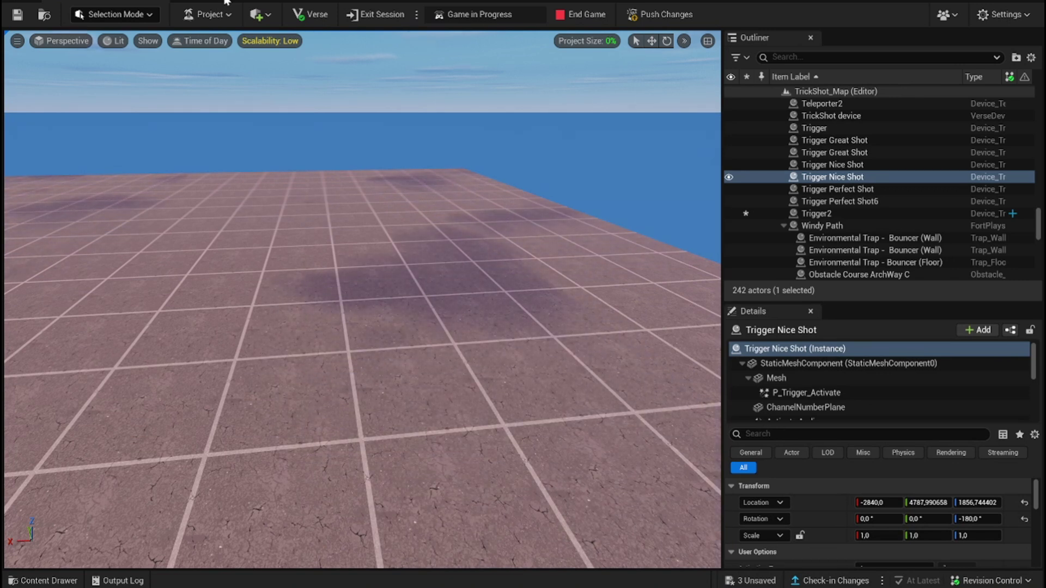
Open the Verse Explorer to show the project's Verse files.
click(188, 1)
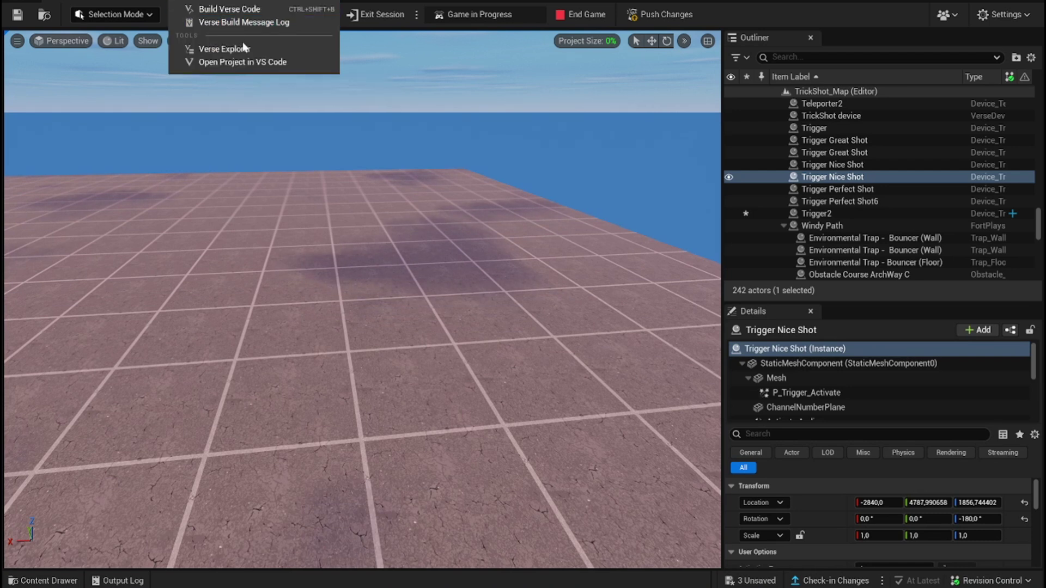
click(209, 49)
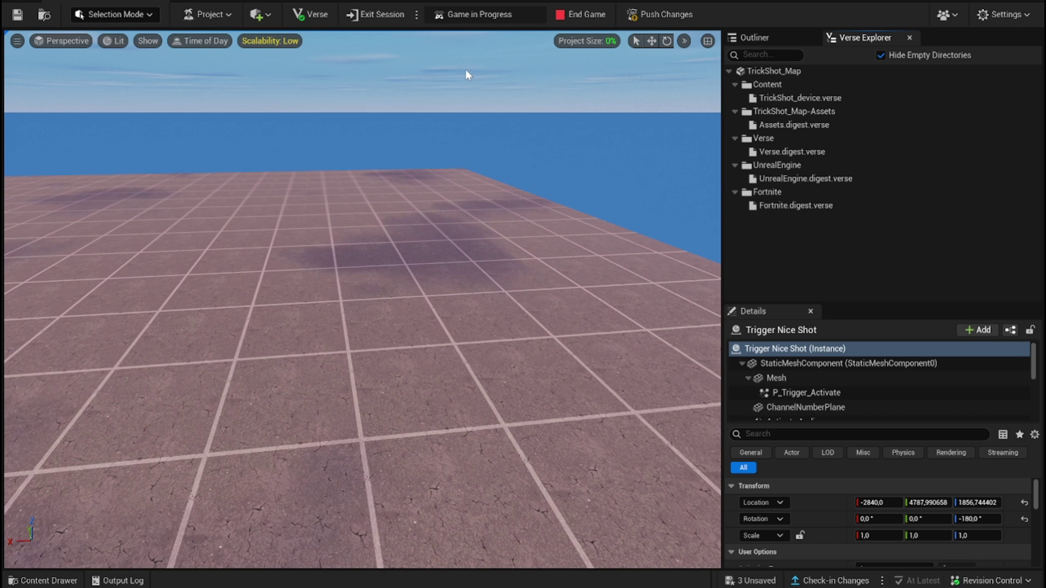
right_click(777, 86)
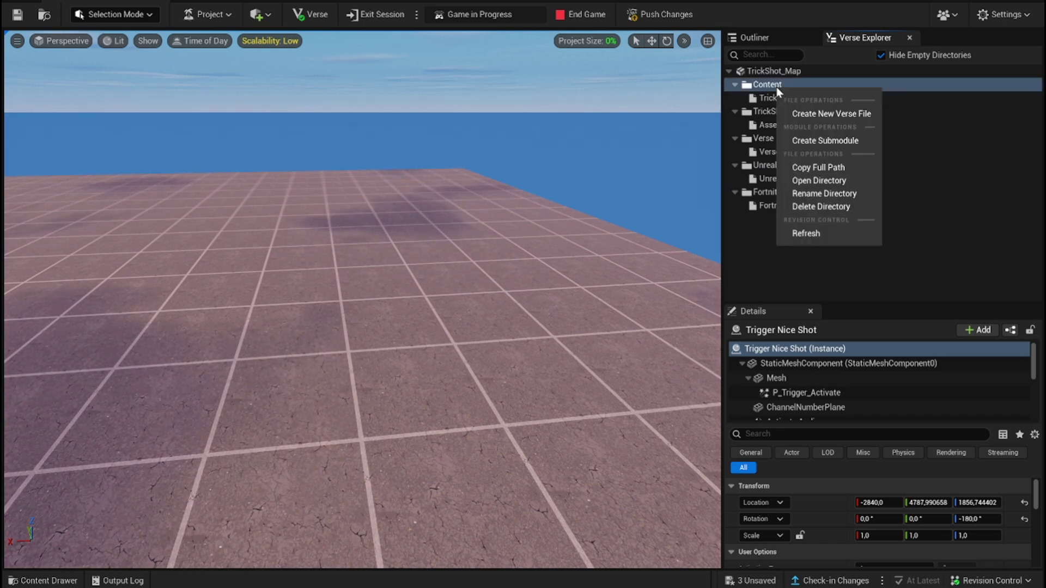
click(804, 114)
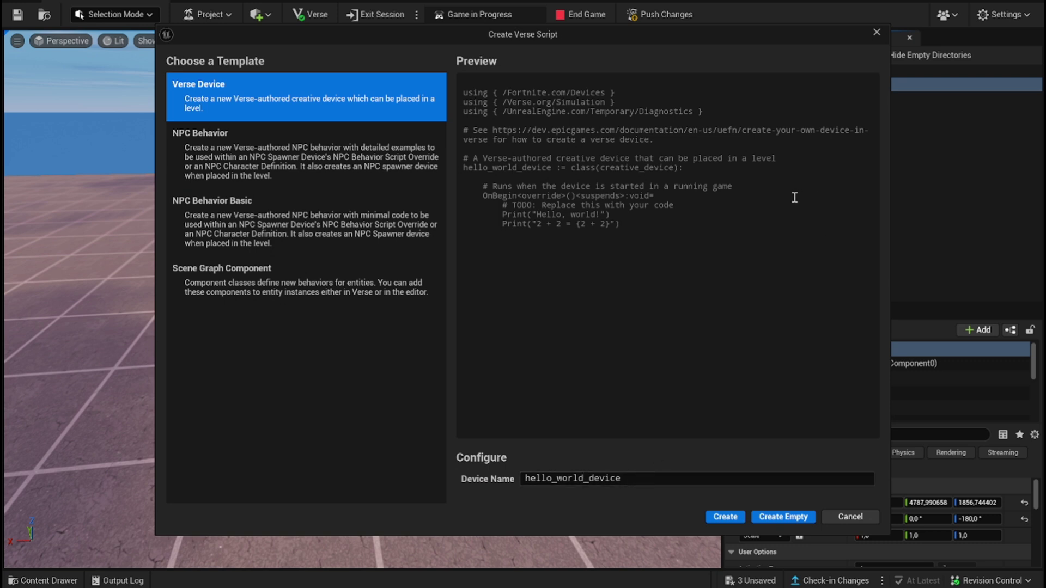
click(876, 33)
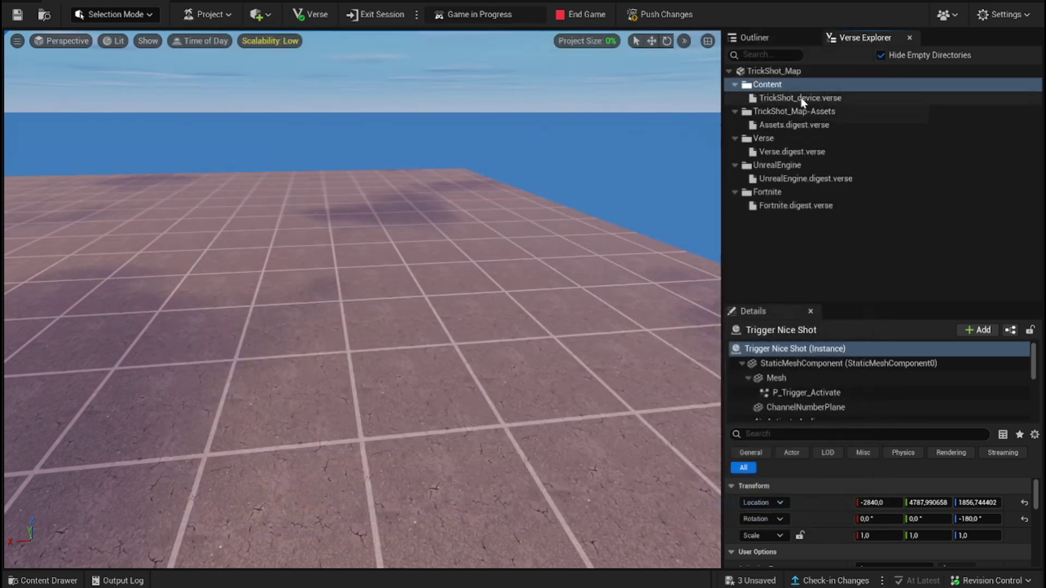
Select TrickShot_device.verse in the Content folder, then build the Verse code and save all the listed unsaved assets.
click(802, 99)
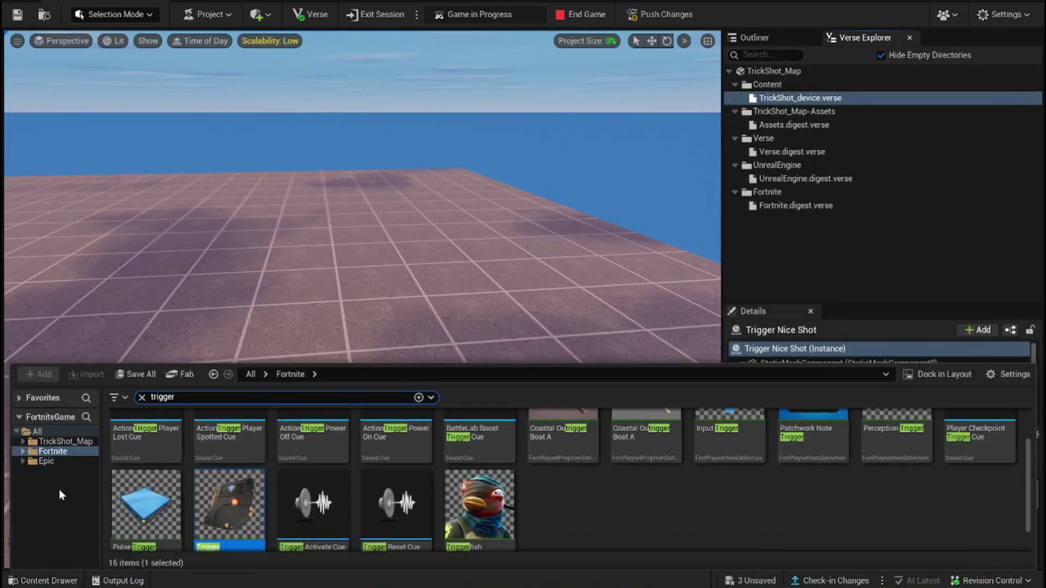
click(191, 1)
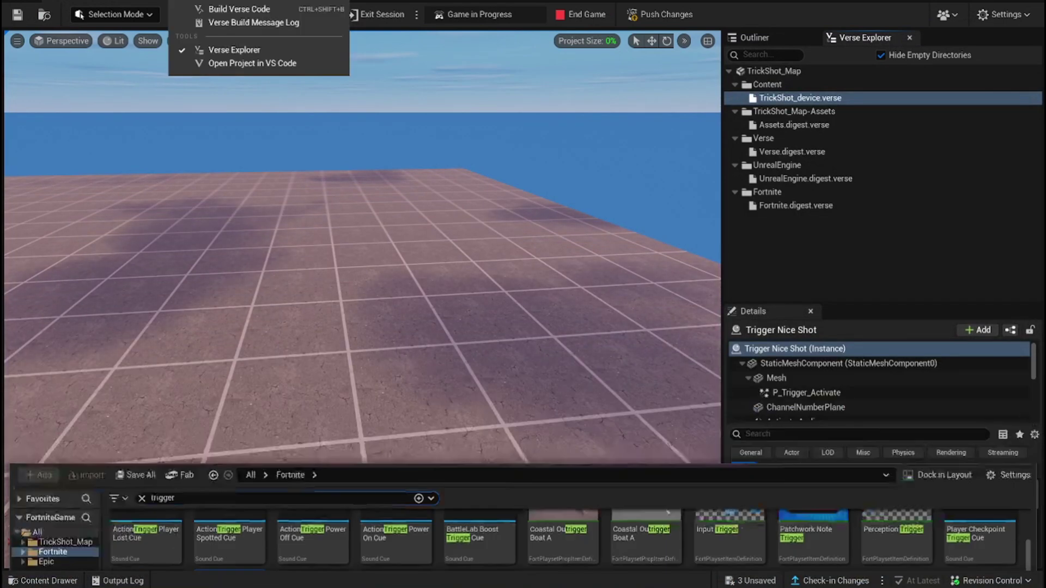
click(202, 10)
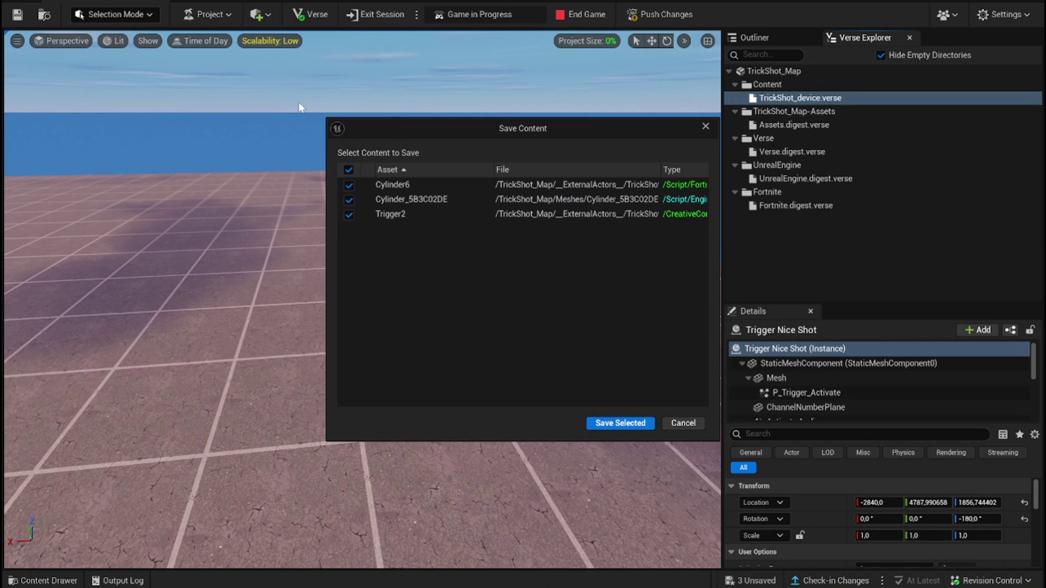
click(619, 425)
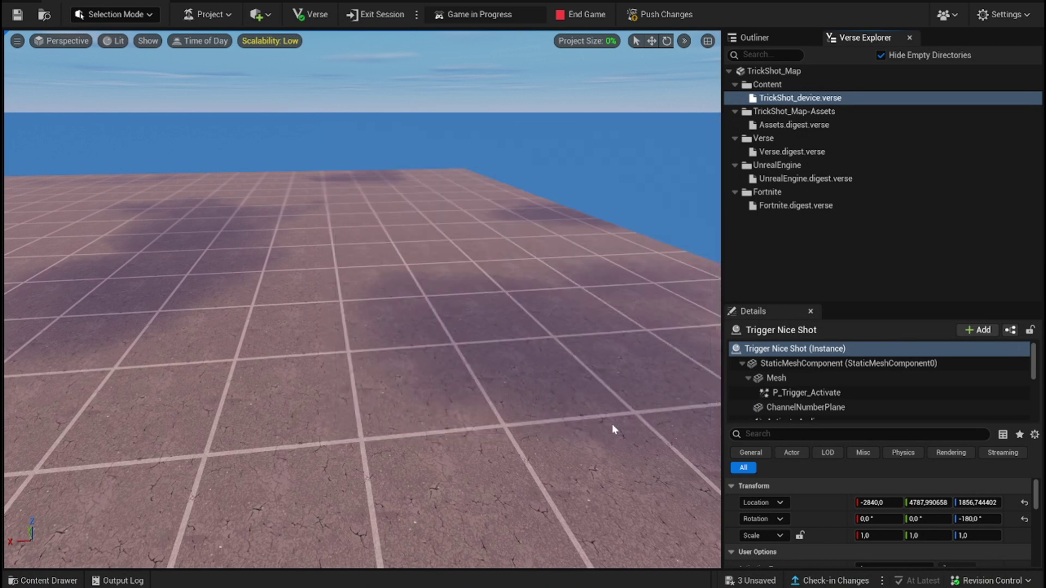
Place the TrickShot_device Verse class from the TrickShot_Map folder on the floor and enlarge the area showing its device options.
click(37, 581)
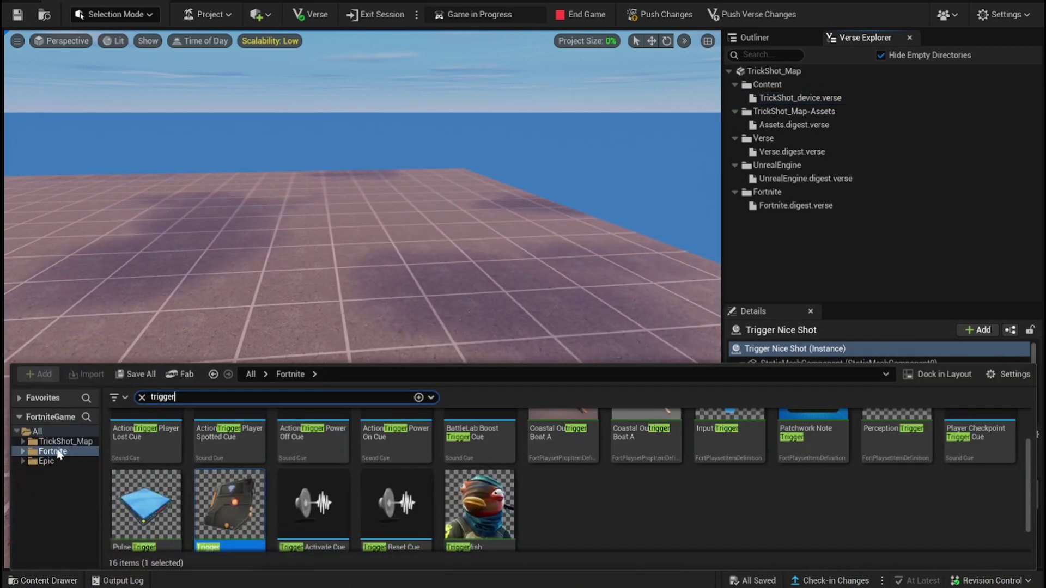
click(57, 442)
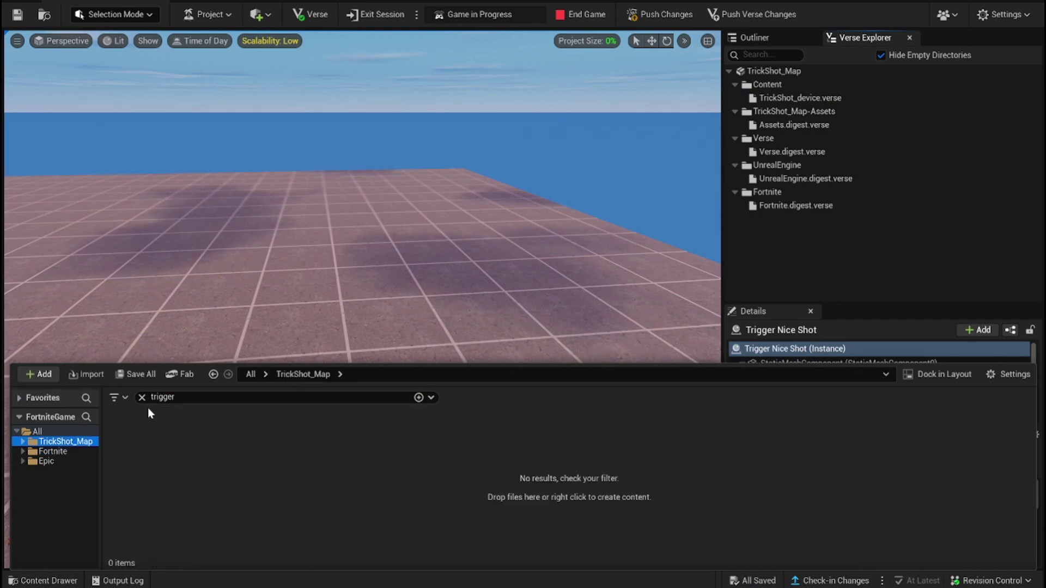
click(142, 397)
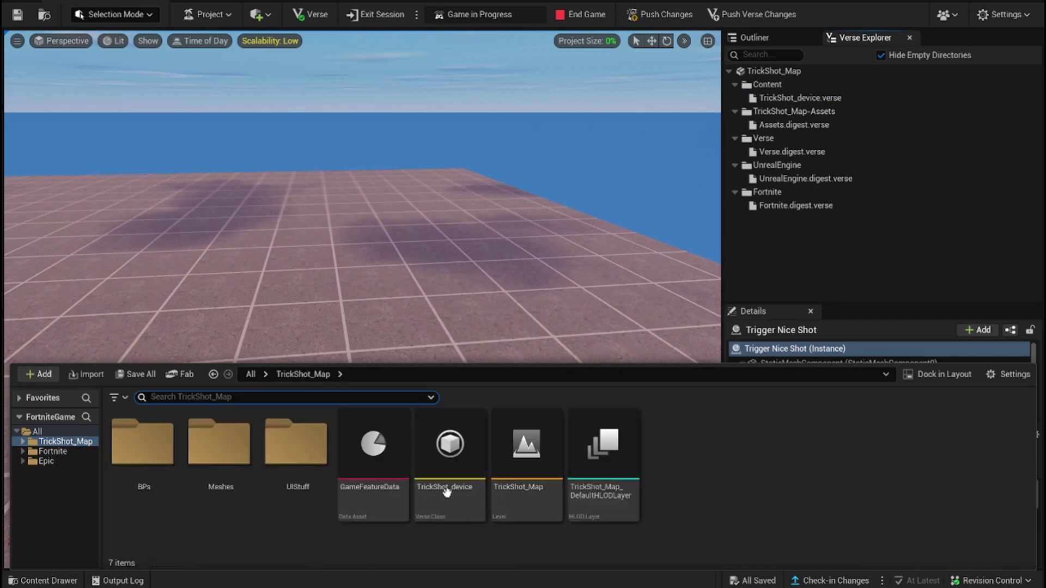
drag(447, 493, 428, 368)
right_drag(481, 378, 528, 398)
key(w)
key(w)
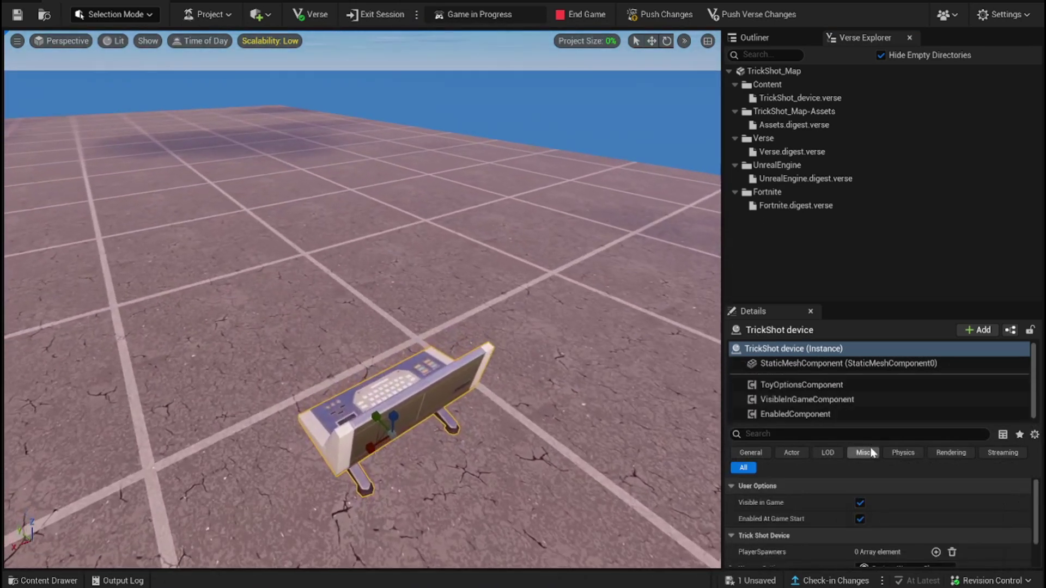
drag(809, 425, 816, 345)
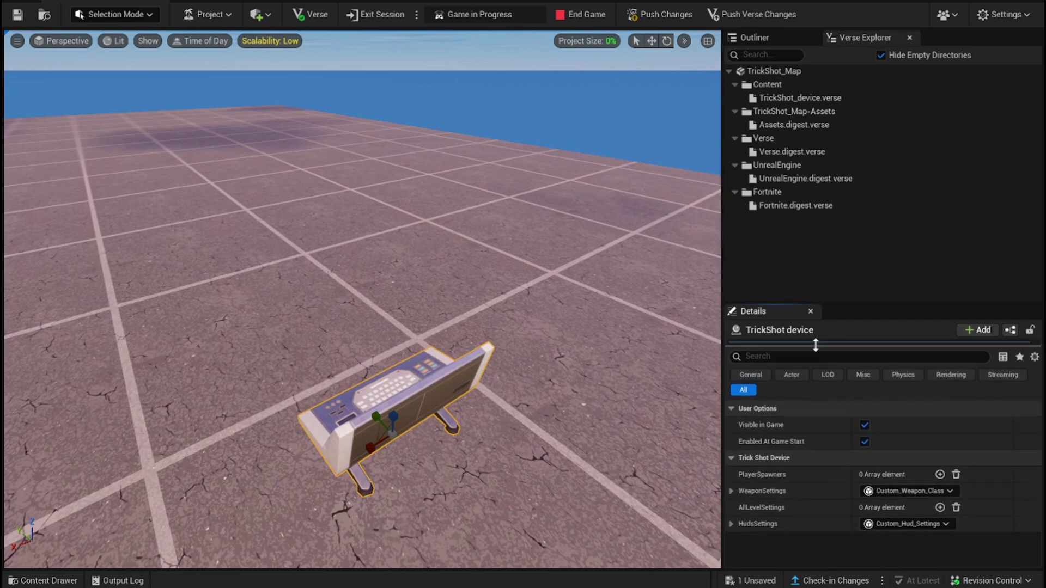
drag(833, 303, 841, 234)
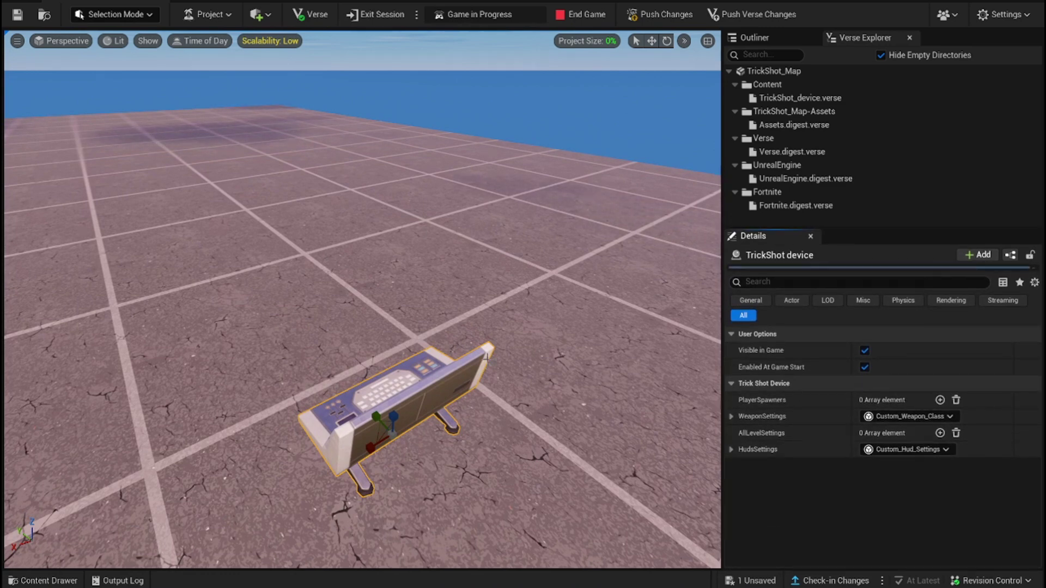
Add two PlayerSpawners elements to the TrickShot device and assign them Player 1 Spawn Pad and Player 2 Spawn Pad.
right_drag(487, 358, 504, 332)
click(503, 199)
right_drag(503, 199, 537, 235)
key(a)
right_drag(486, 299, 515, 258)
click(453, 356)
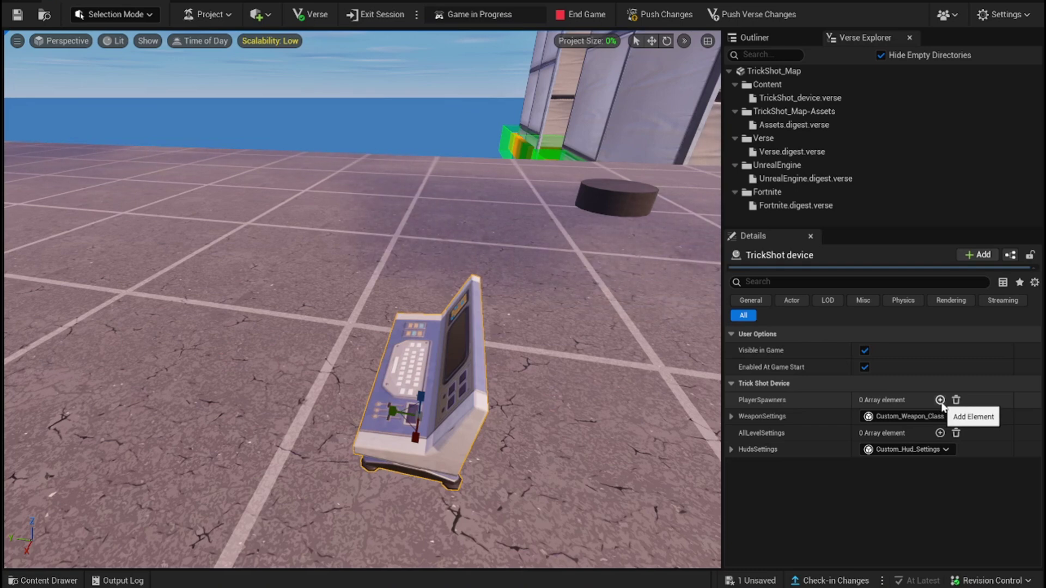
click(940, 400)
click(939, 400)
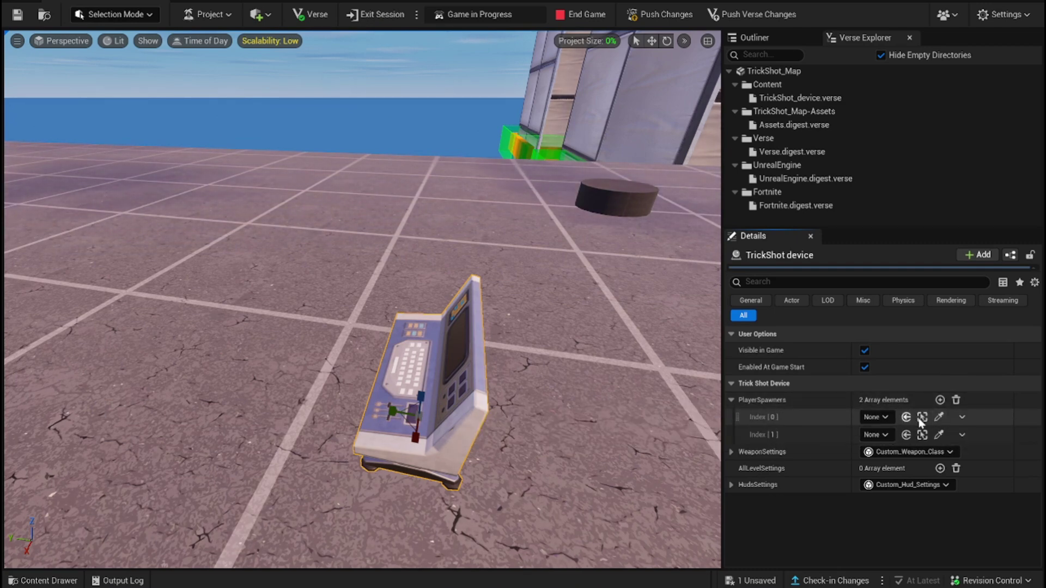
click(875, 417)
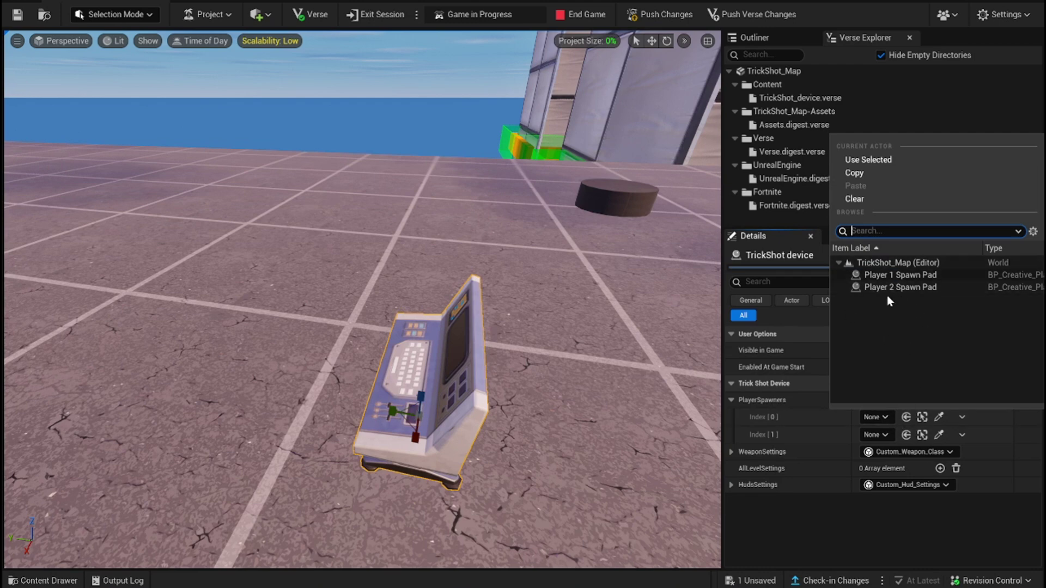
click(883, 275)
click(874, 434)
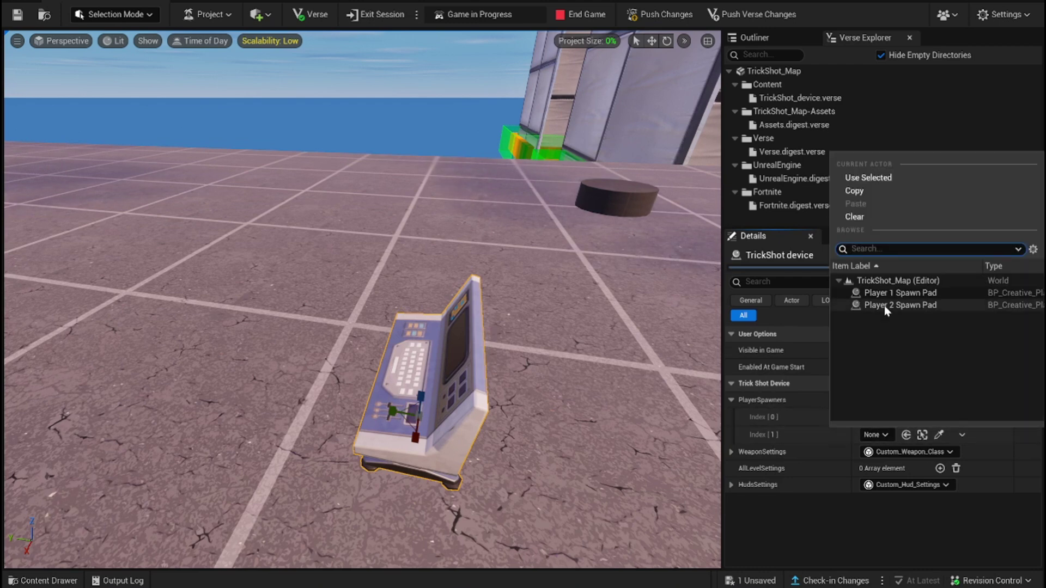
click(891, 304)
Place an Item Granter beside the TrickShot device and assign it as the ItemGranter in the device's WeaponSettings.
click(806, 452)
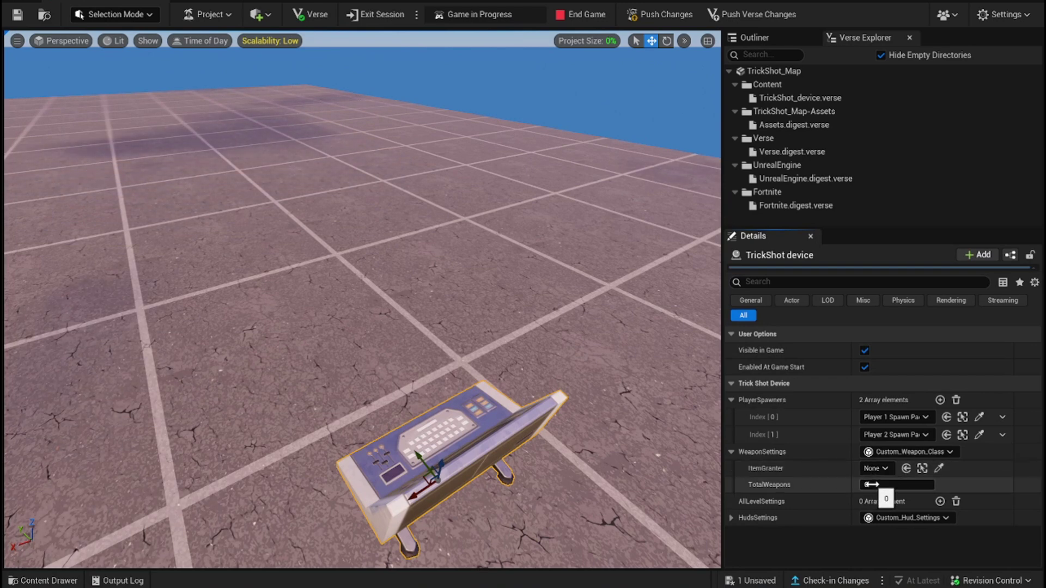
click(18, 579)
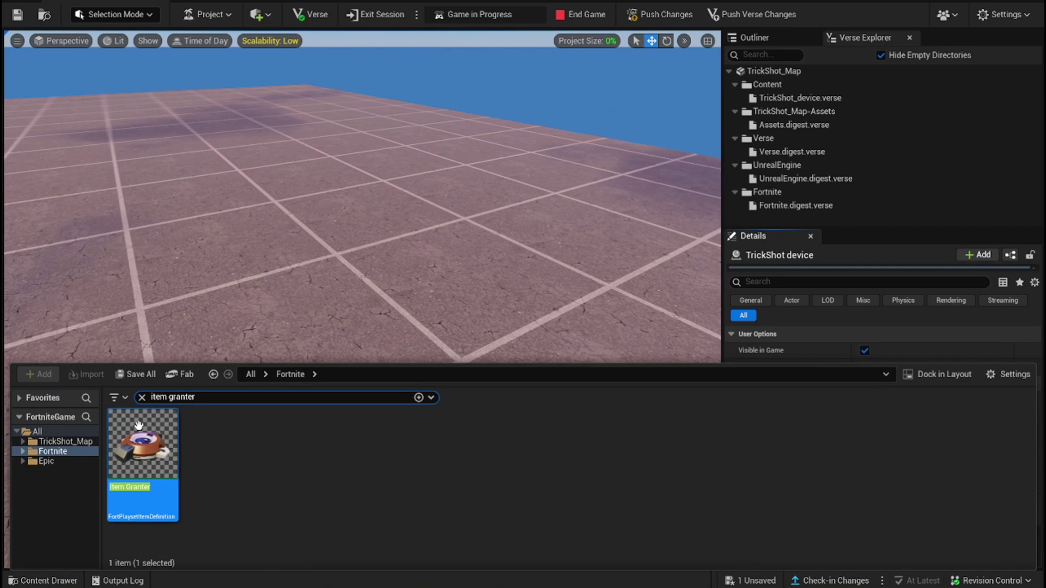
drag(139, 462, 444, 434)
click(444, 435)
click(938, 468)
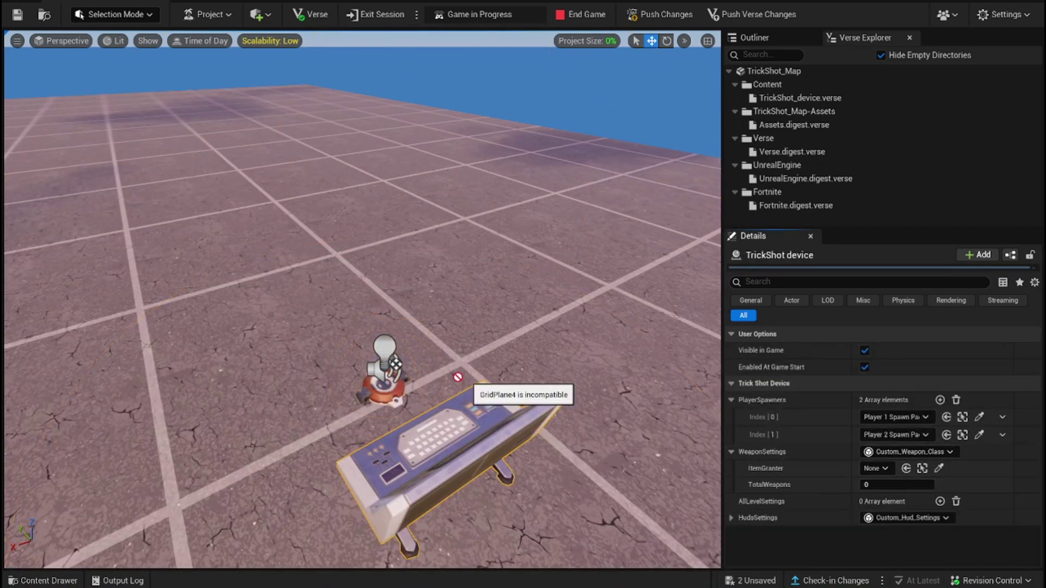
click(390, 384)
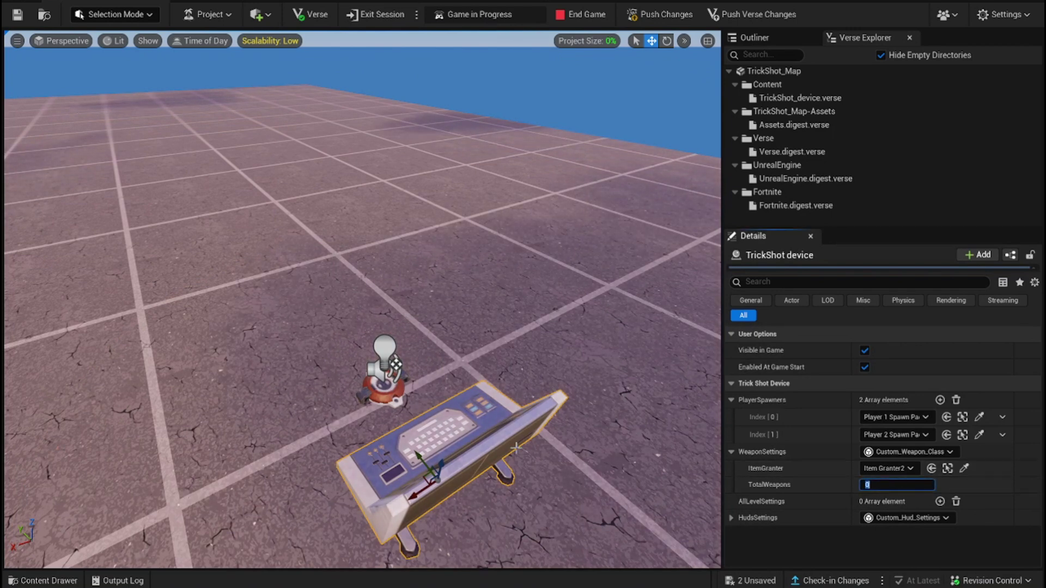
Add an Item List element to the placed Item Granter, with On Grant Action as Clear Inventory and Grant as Current Item.
click(395, 364)
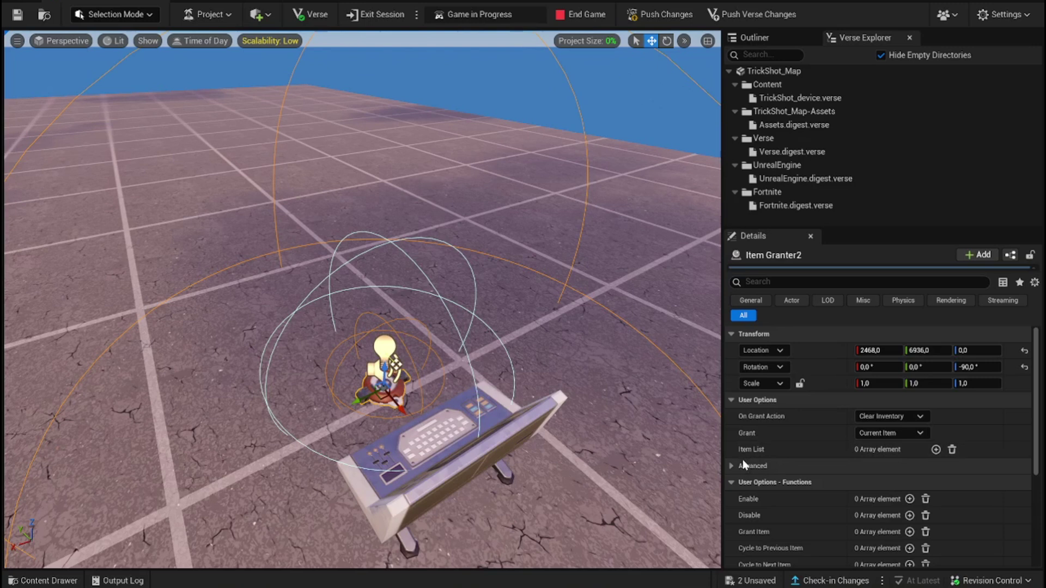
click(936, 449)
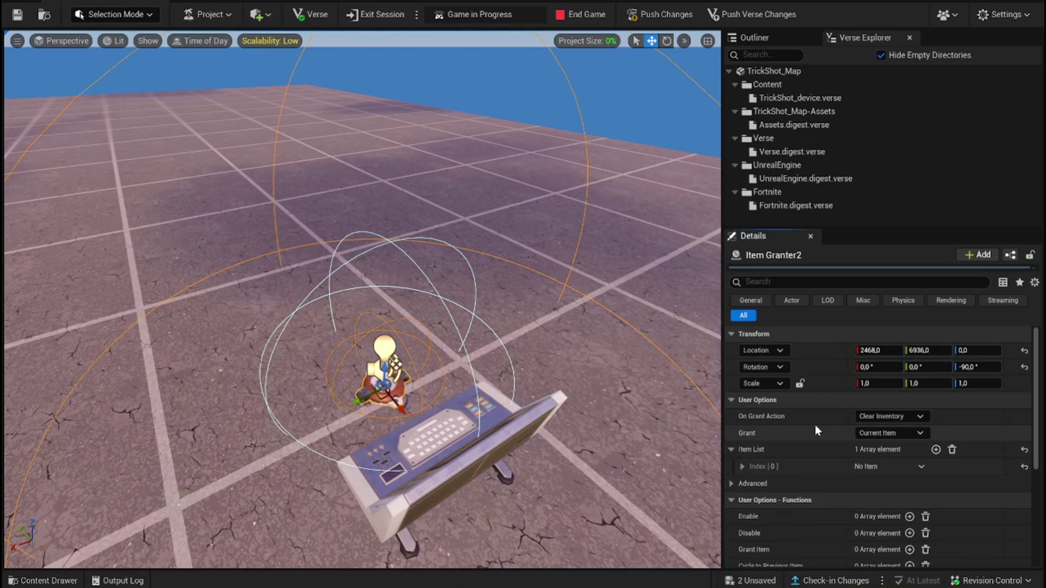
click(872, 419)
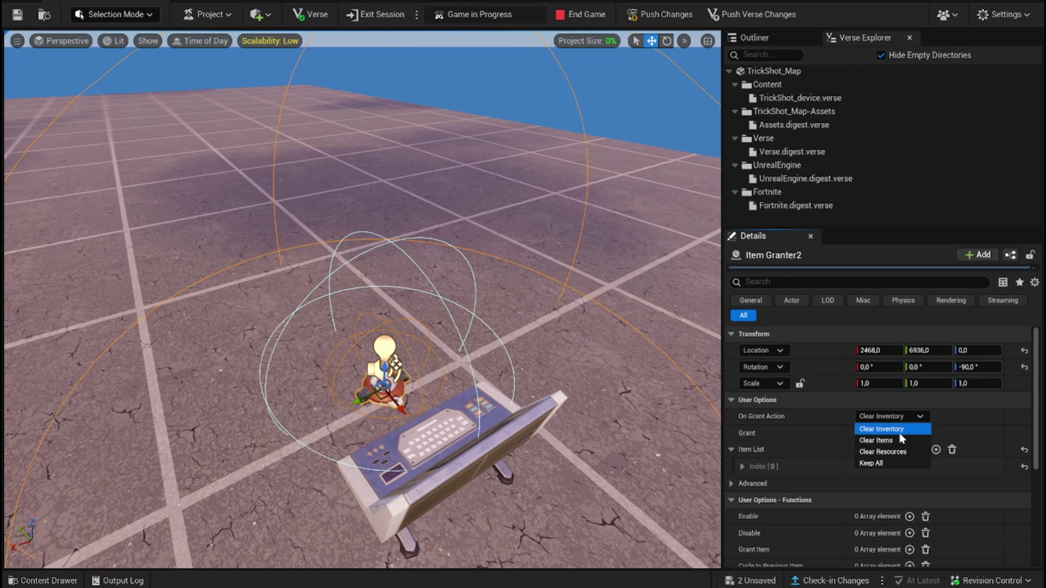
click(896, 430)
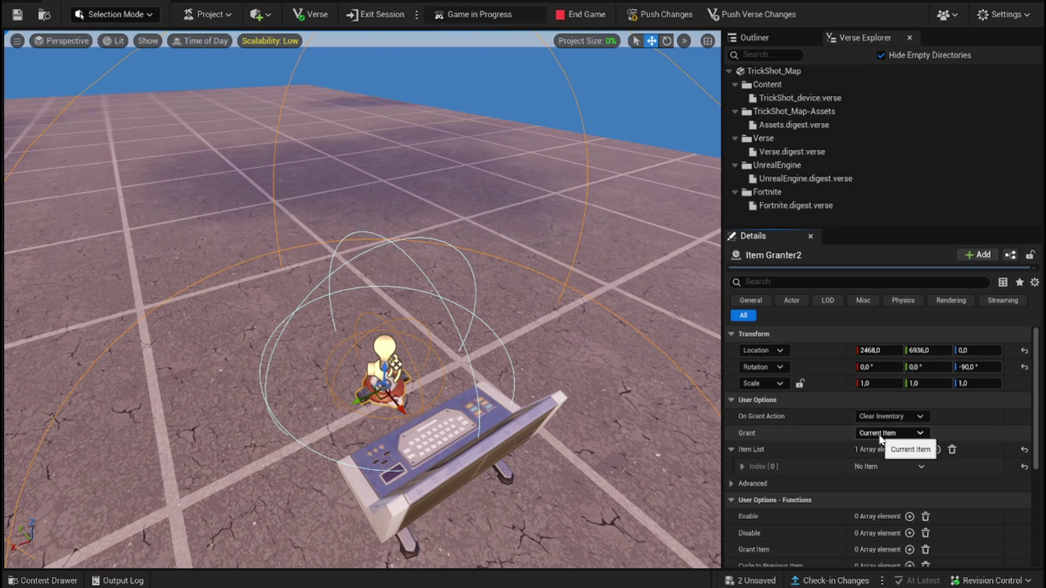
click(885, 434)
click(905, 435)
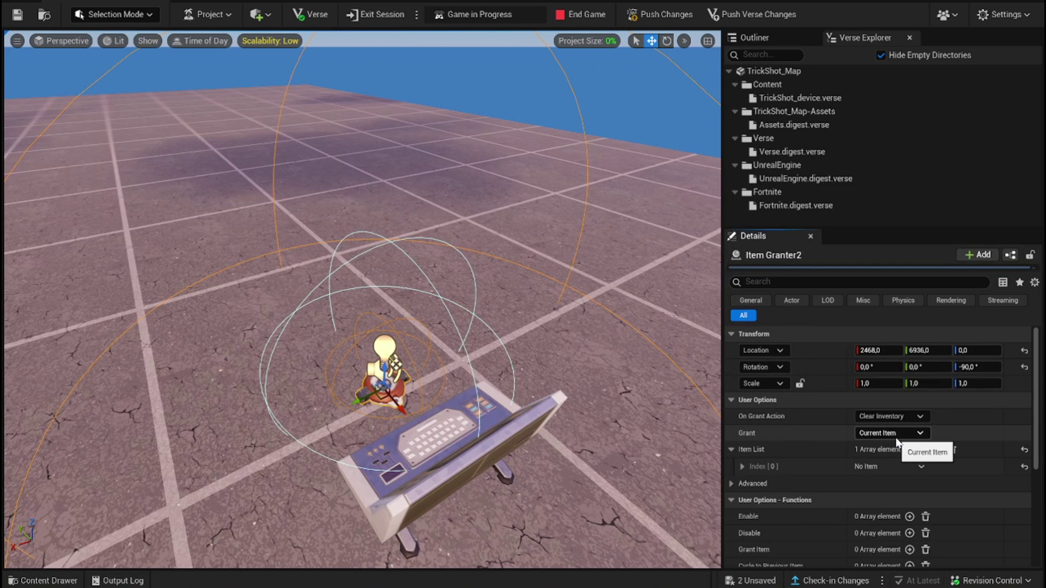
Extend the Item Granter's Item List to eight elements.
click(936, 449)
click(935, 450)
click(935, 449)
click(935, 450)
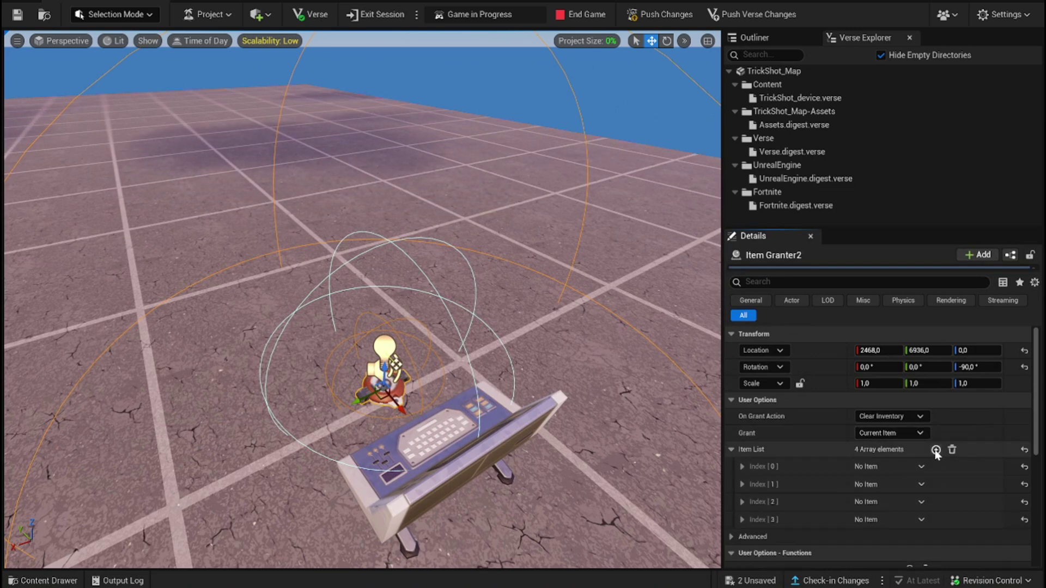
click(935, 450)
click(935, 450)
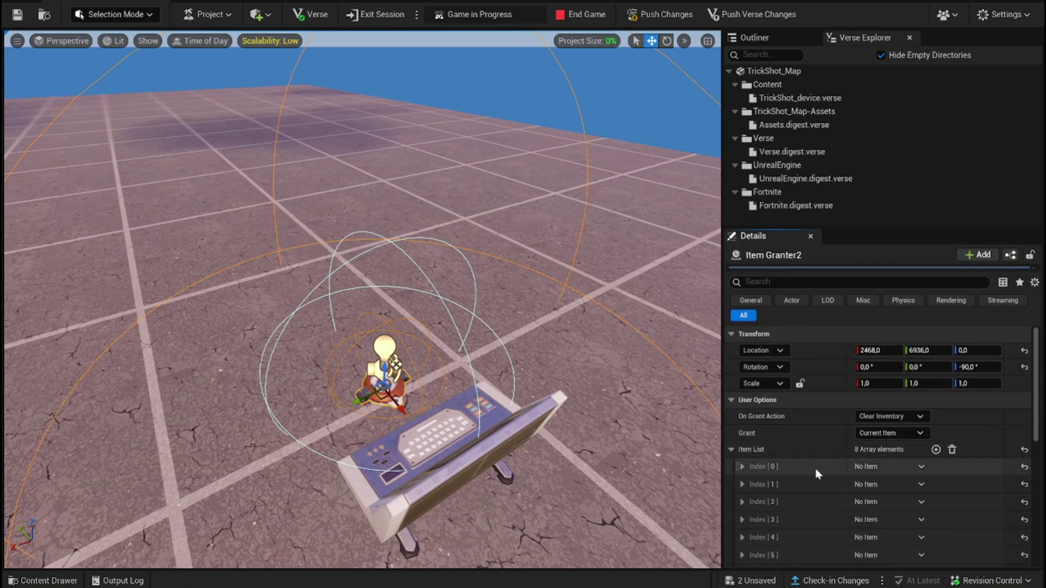
Set the item definition of Item List Index 0 to the first Assault Rifle L1.
click(742, 467)
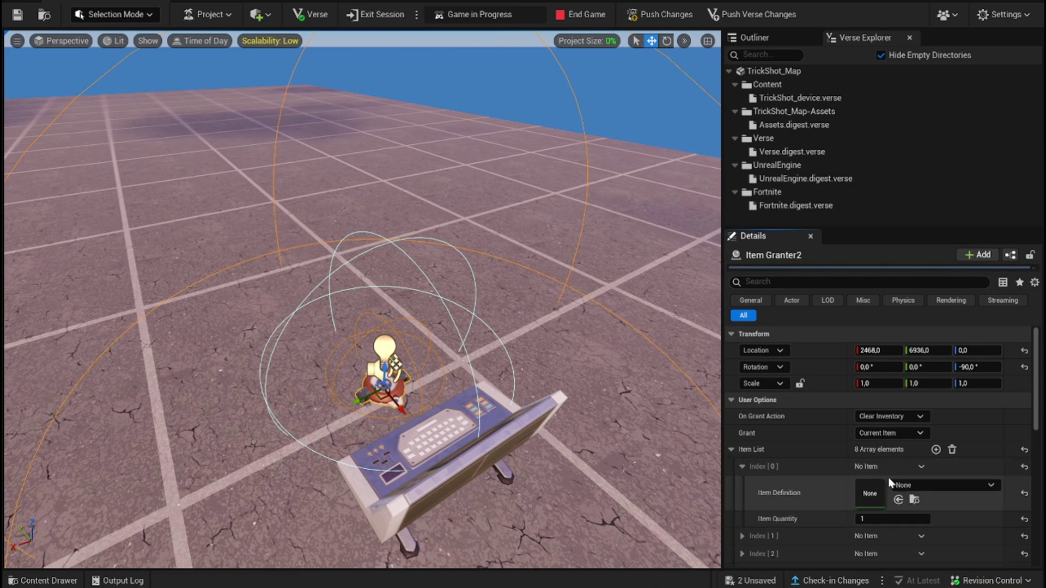
click(917, 486)
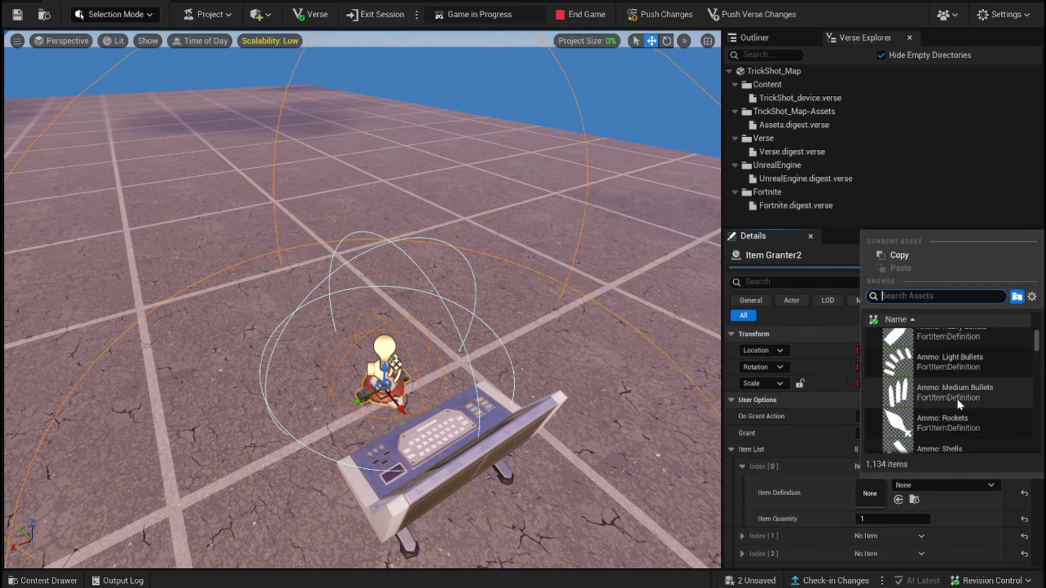
scroll(959, 404, down, 3)
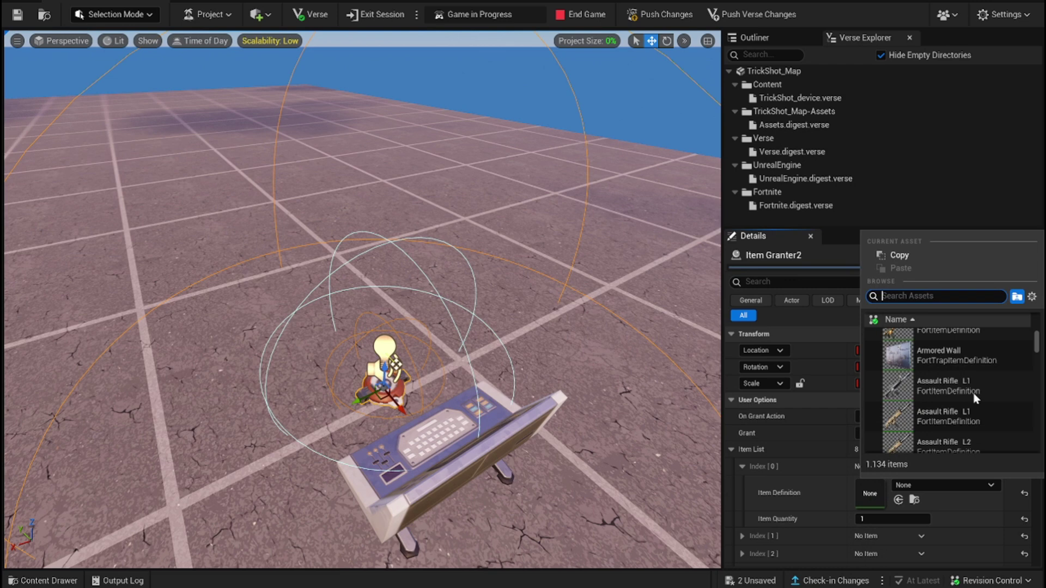
click(975, 400)
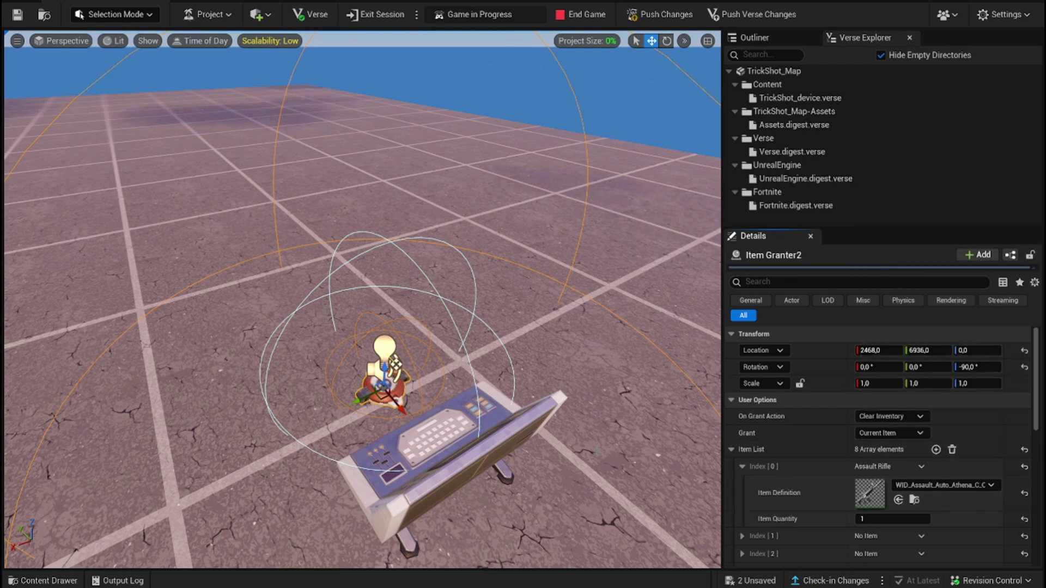
Select the TrickShot device and set TotalWeapons in its WeaponSettings to 8.
click(437, 428)
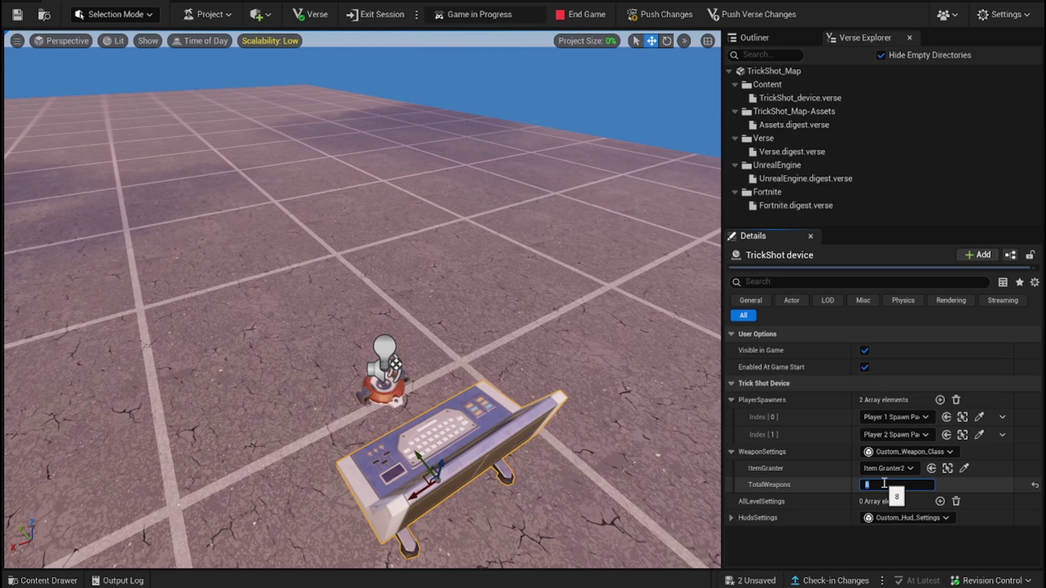
Add two Custom_Level_Class elements to AllLevelSettings on the TrickShot device.
click(824, 548)
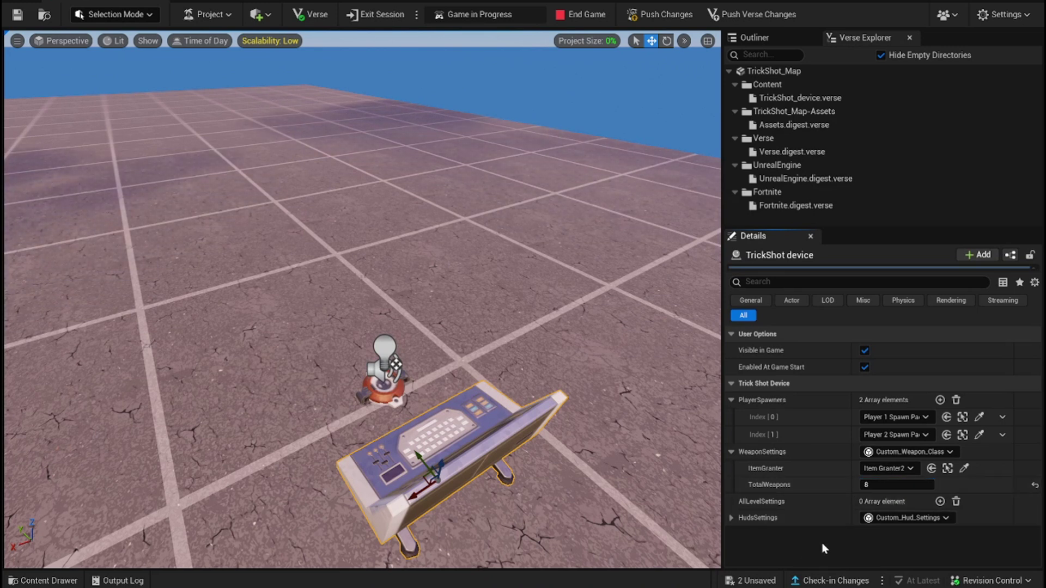
click(940, 502)
click(742, 518)
scroll(790, 496, down, 2)
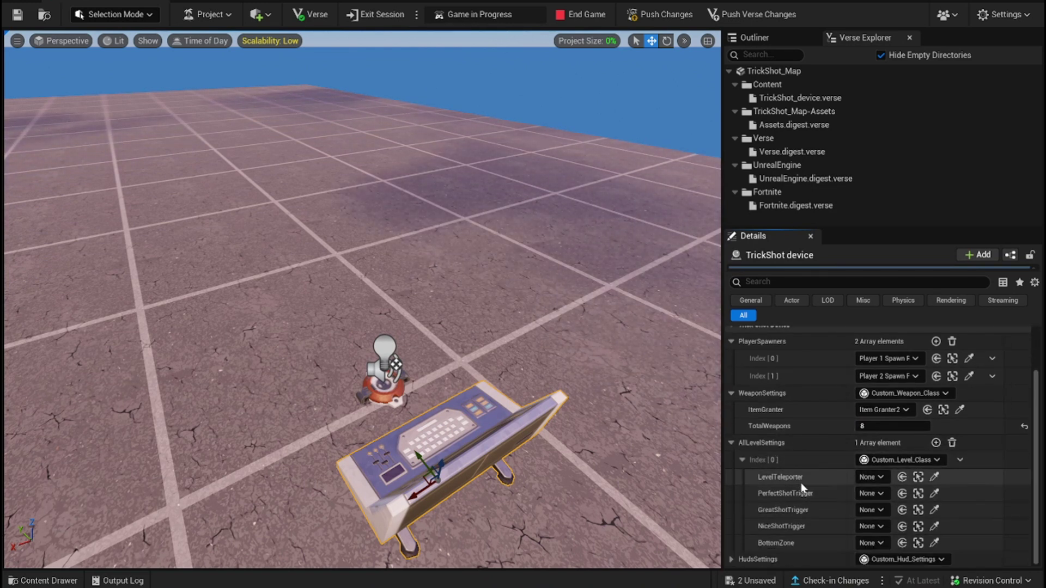
click(742, 459)
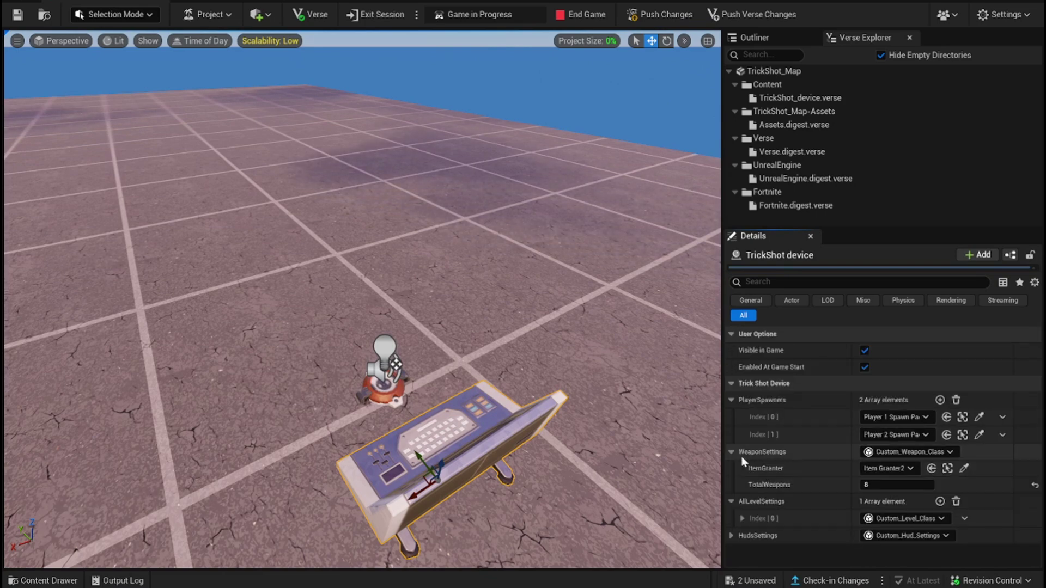
click(940, 502)
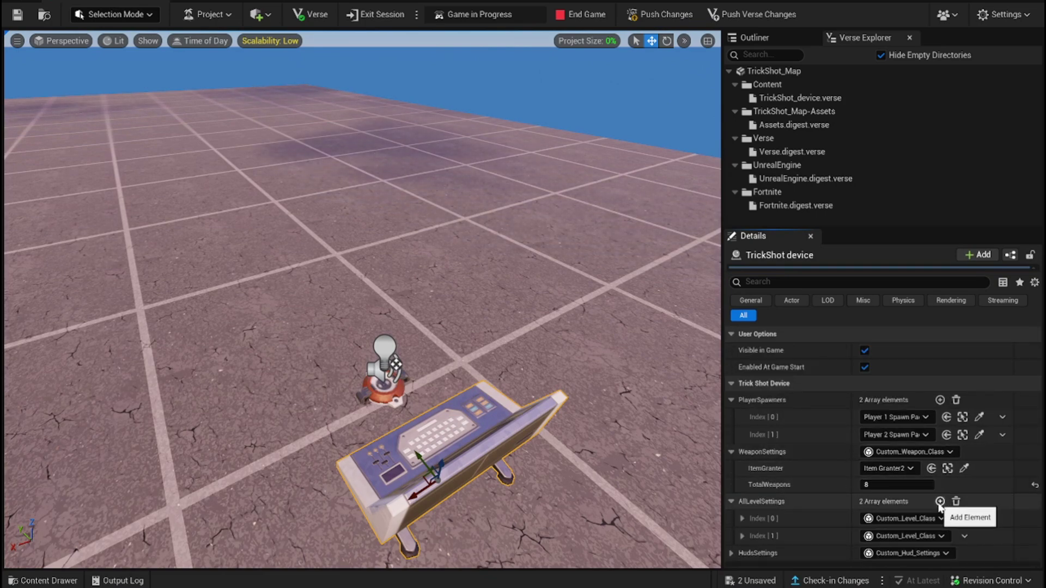
Assign the teleporter inside the level build as the LevelTeleporter of AllLevelSettings Index 0.
right_drag(523, 348, 529, 376)
key(w)
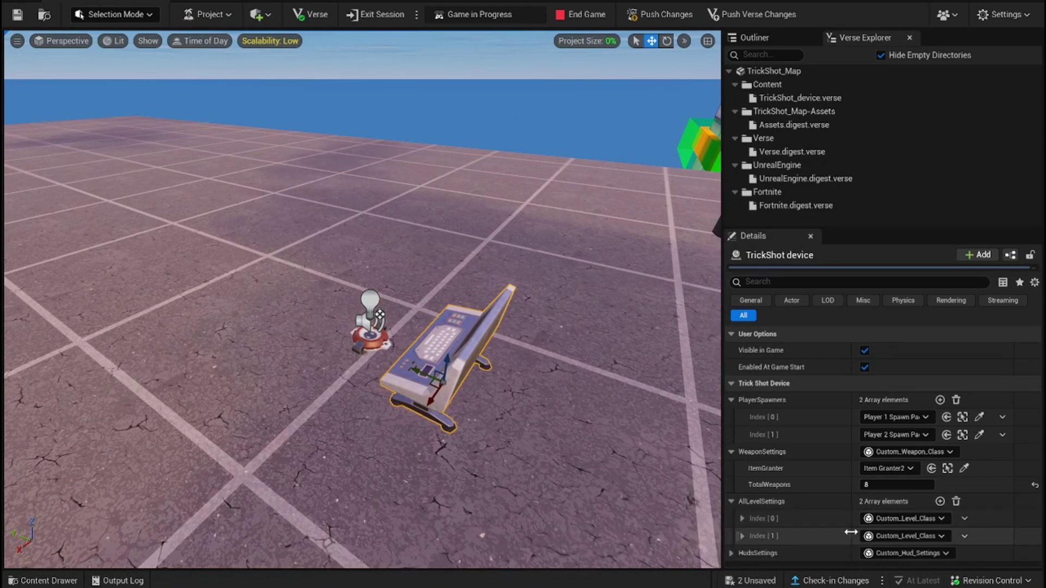
click(742, 518)
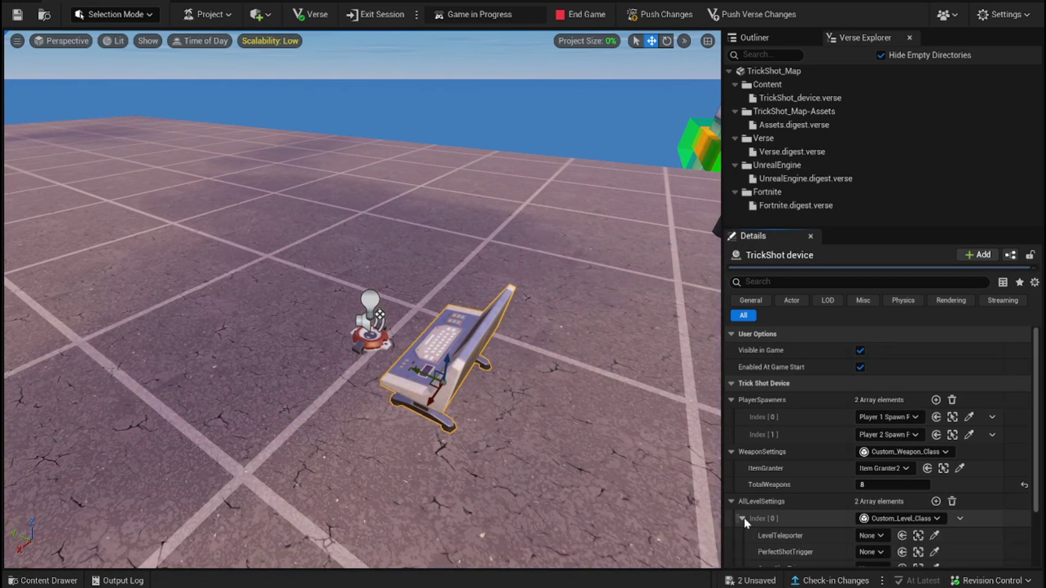
scroll(757, 511, down, 2)
right_drag(587, 418, 518, 370)
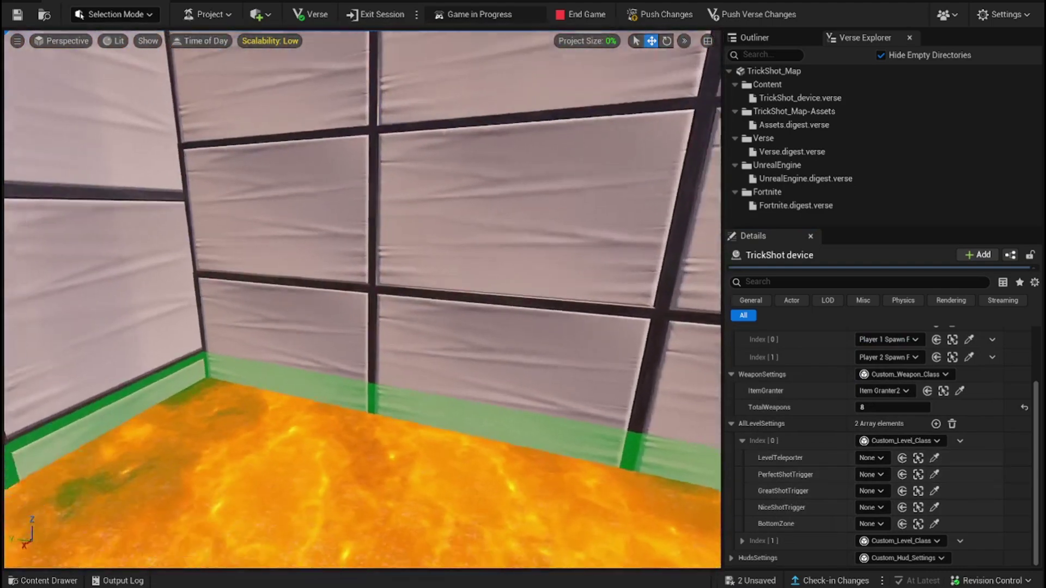
right_drag(362, 300, 510, 281)
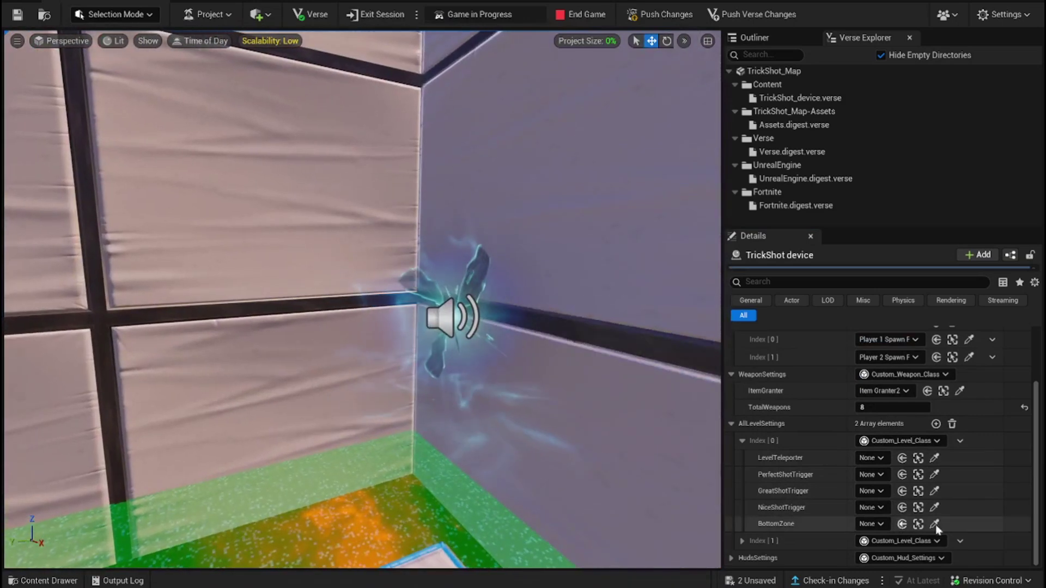
click(934, 457)
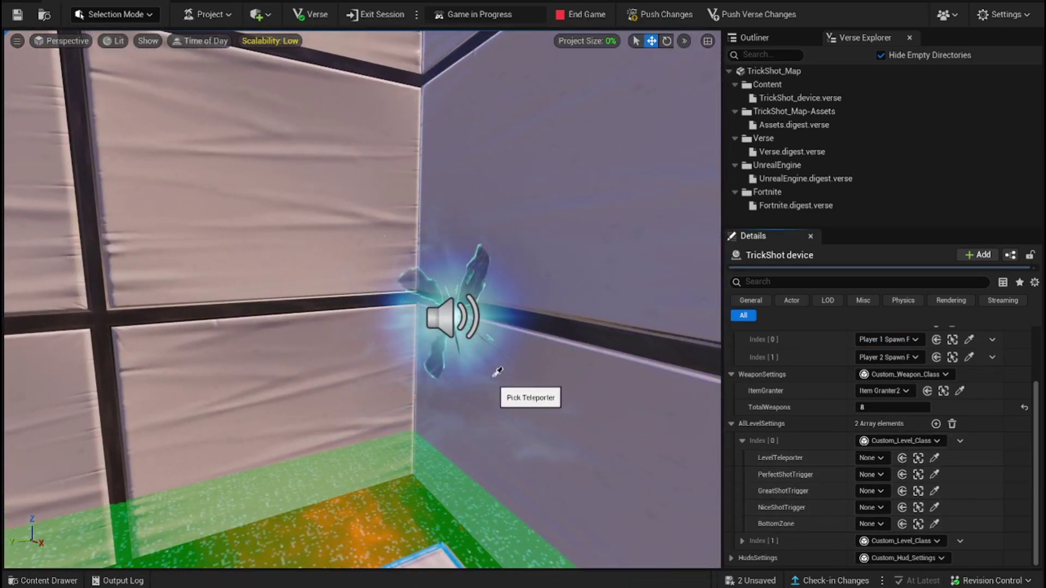
Select the level's Teleporter, try turning off Teleporter Rift Visible and re-enable it, and check its Advanced options.
click(73, 581)
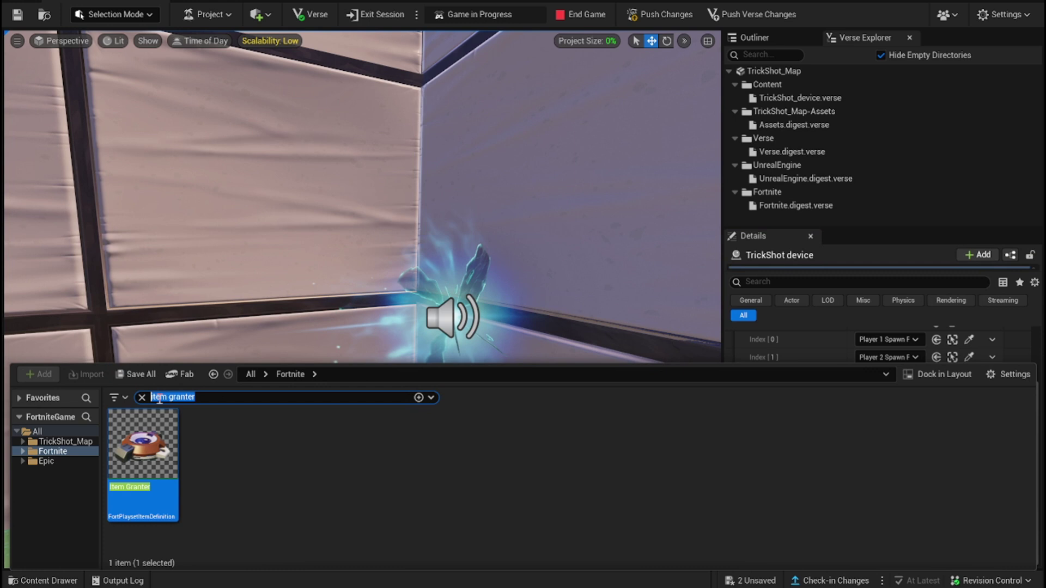
click(452, 319)
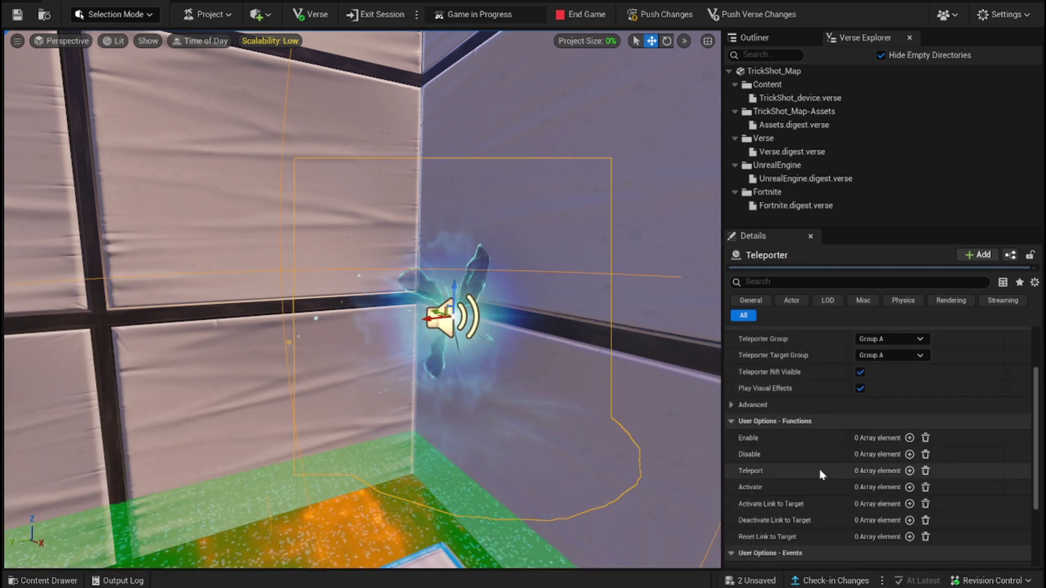
scroll(795, 464, up, 3)
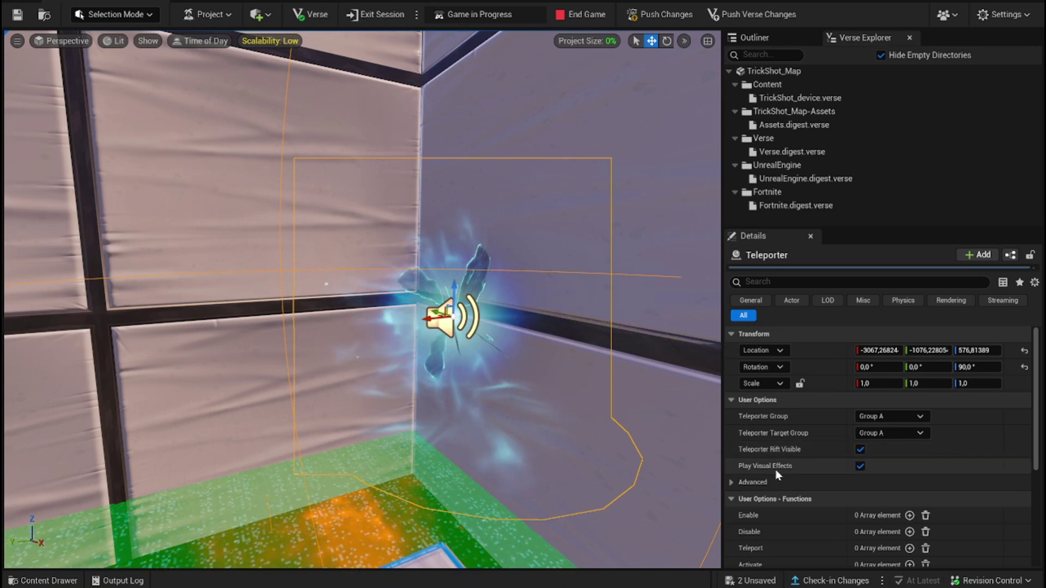
click(860, 450)
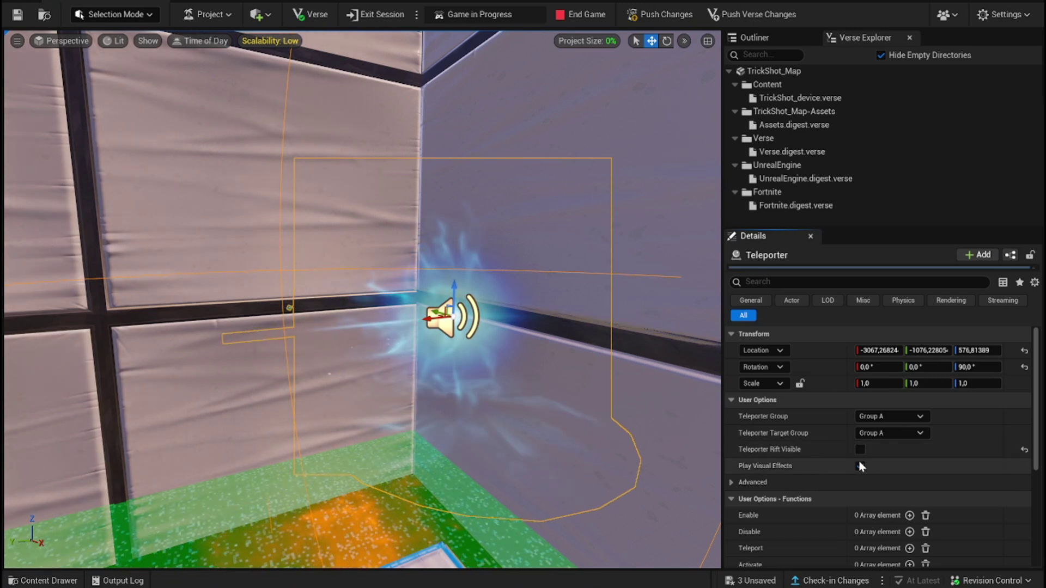
click(861, 450)
click(739, 484)
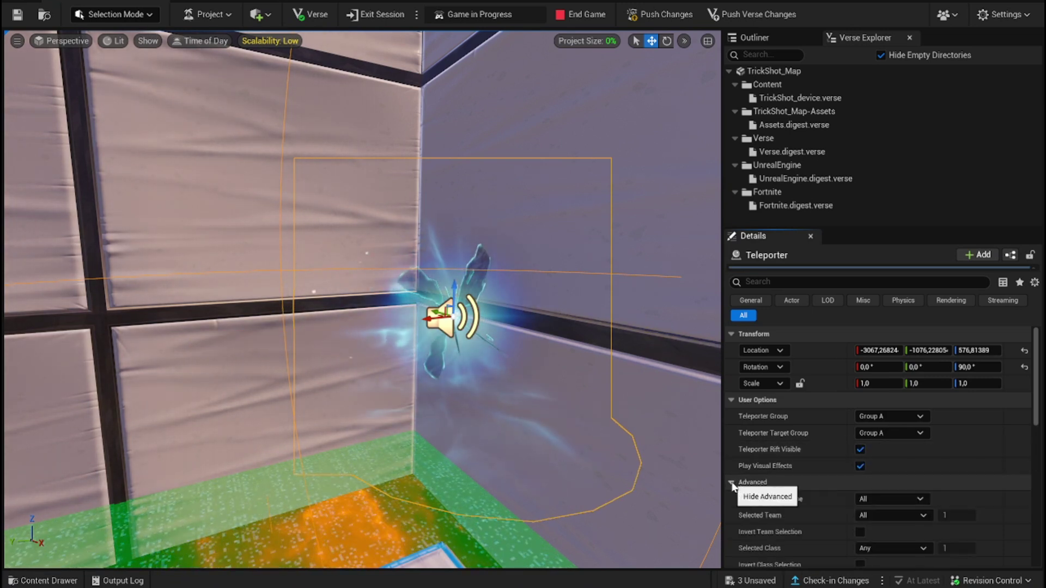
click(731, 483)
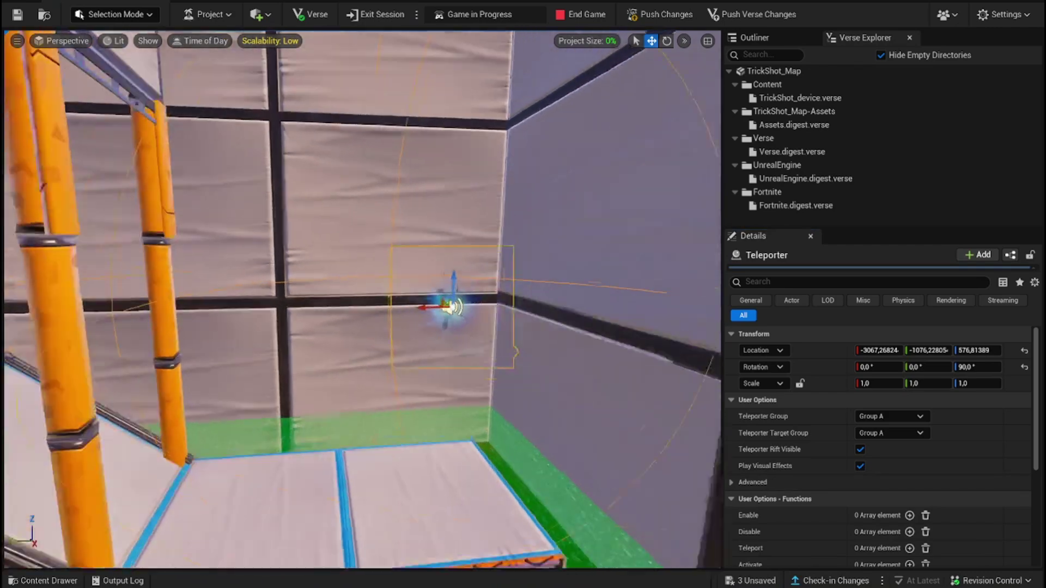
Reselect the TrickShot device and set PerfectShotTrigger of level Index 0 to Trigger Perfect Shot at the bullseye's yellow centre.
key(w)
right_drag(362, 300, 155, 324)
click(420, 389)
scroll(839, 504, down, 2)
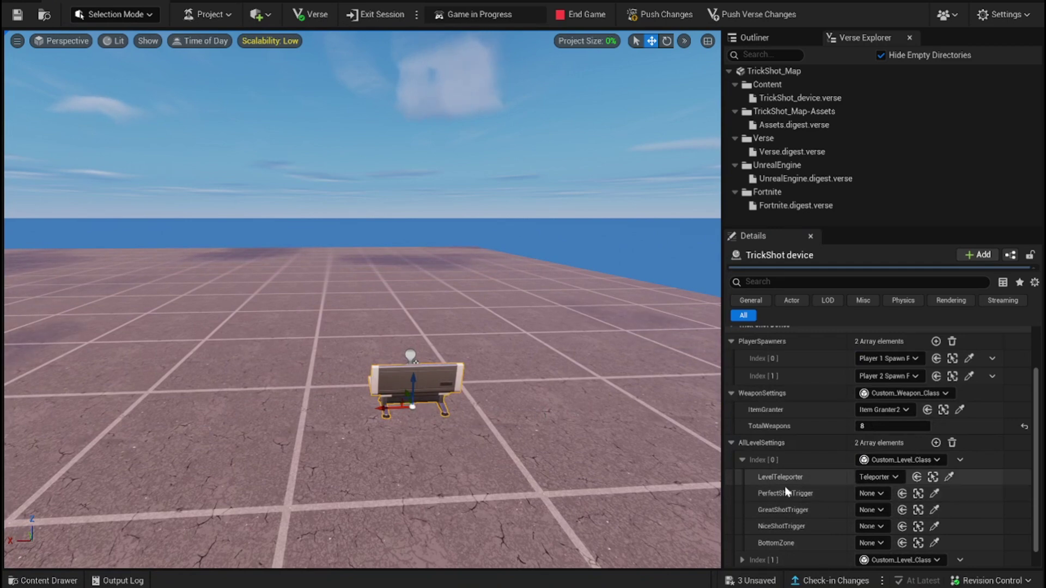
click(934, 494)
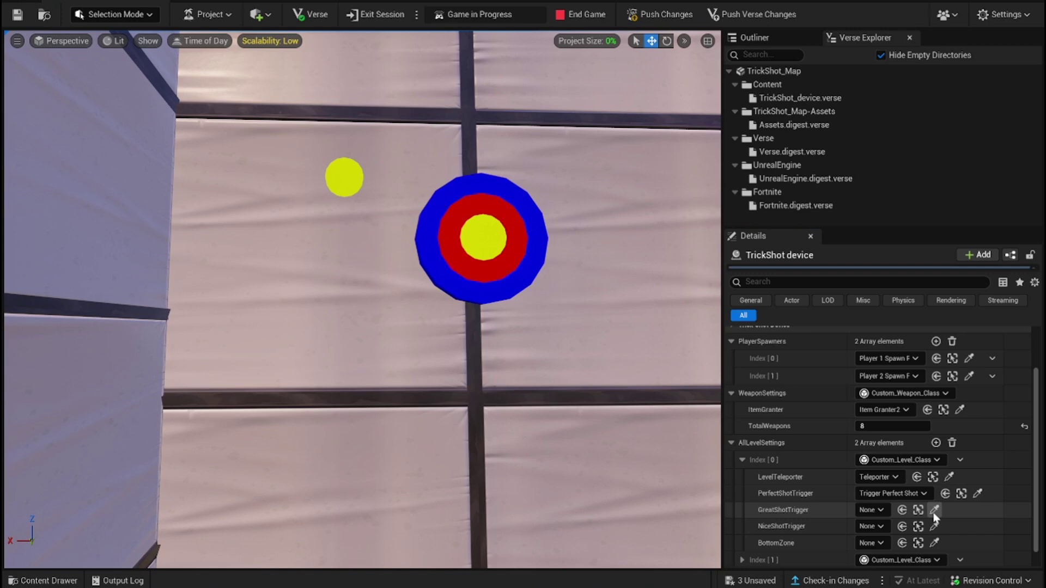
Set GreatShotTrigger of Index 0 to the red ring's Trigger Great Shot and NiceShotTrigger to the blue ring's Trigger Nice Shot.
click(934, 510)
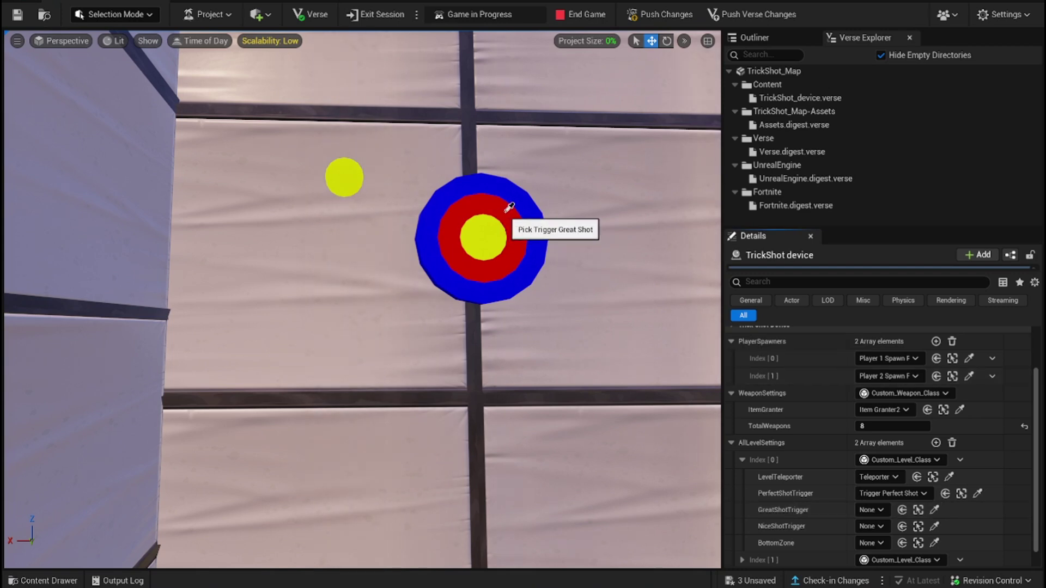
click(496, 223)
click(934, 526)
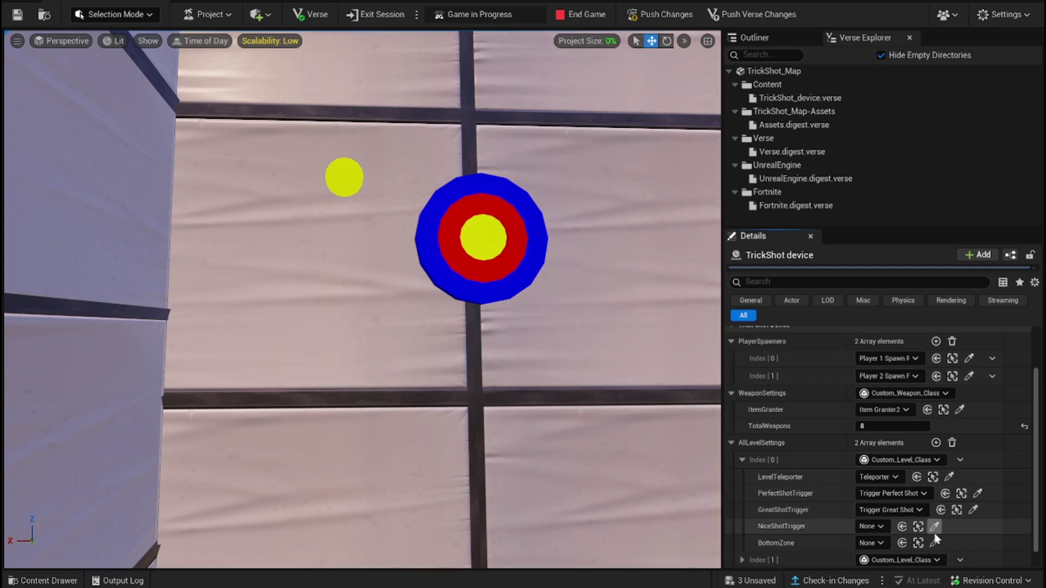
click(542, 243)
Select the Mutator Zone over the lava floor to view its options and search the Fortnite content for "mut".
right_drag(436, 246, 615, 300)
right_drag(402, 259, 479, 237)
click(410, 261)
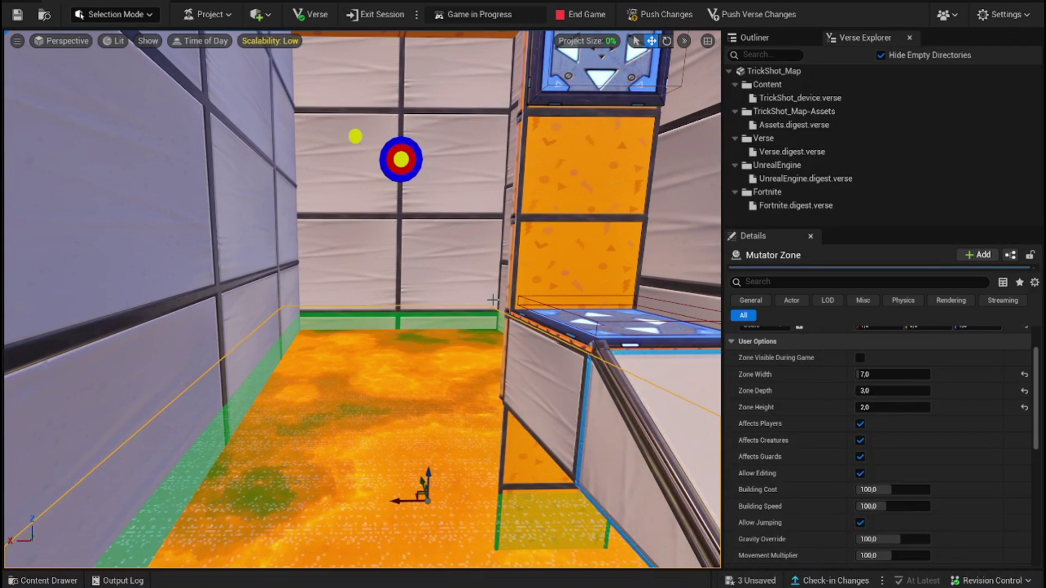
right_drag(493, 300, 105, 548)
click(43, 581)
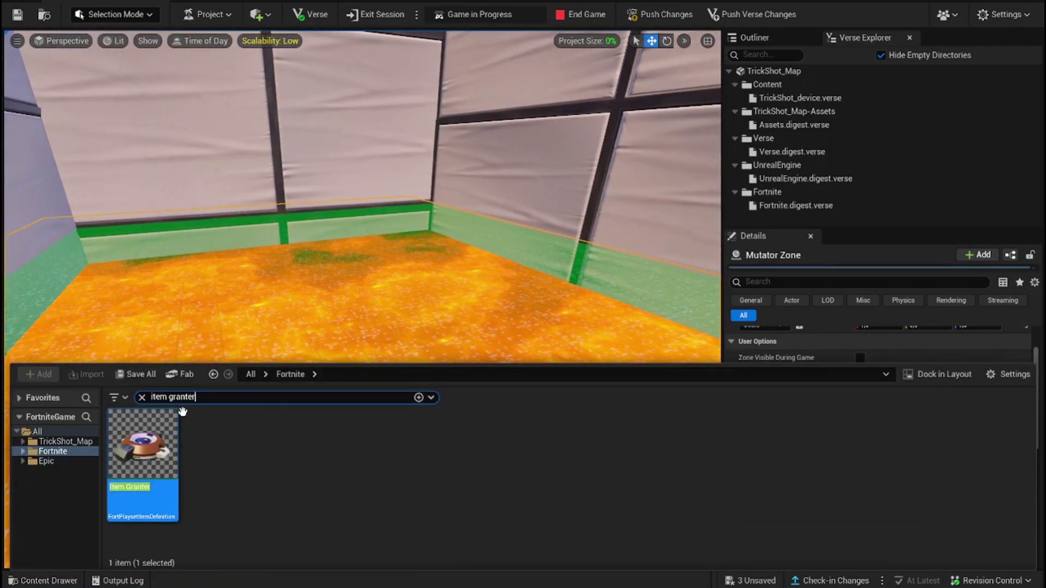
text(muto)
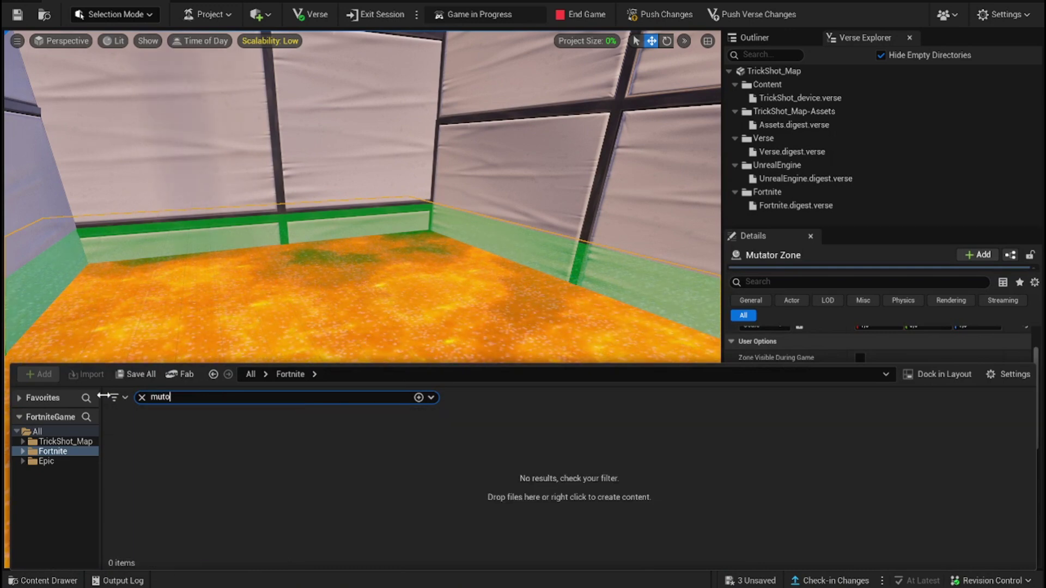
key(BackSpace)
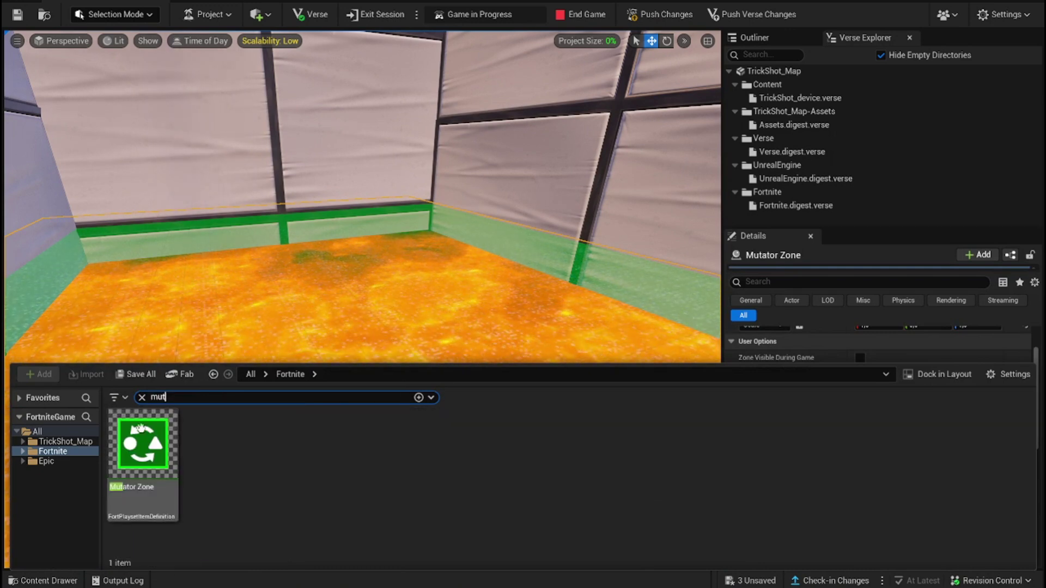
Reselect the TrickShot device, dismissing the check-in reminder, and assign the lava floor's Mutator Zone as BottomZone of level Index 0.
right_drag(308, 222, 229, 207)
key(s)
key(w)
key(s)
key(w)
key(w)
right_drag(414, 231, 381, 217)
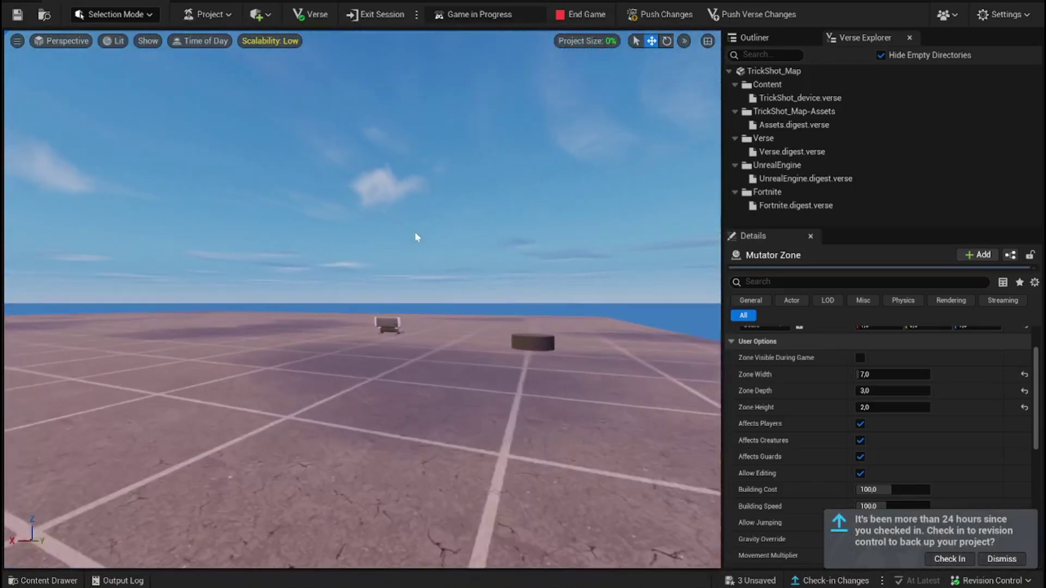
scroll(414, 235, up, 3)
click(422, 352)
click(408, 333)
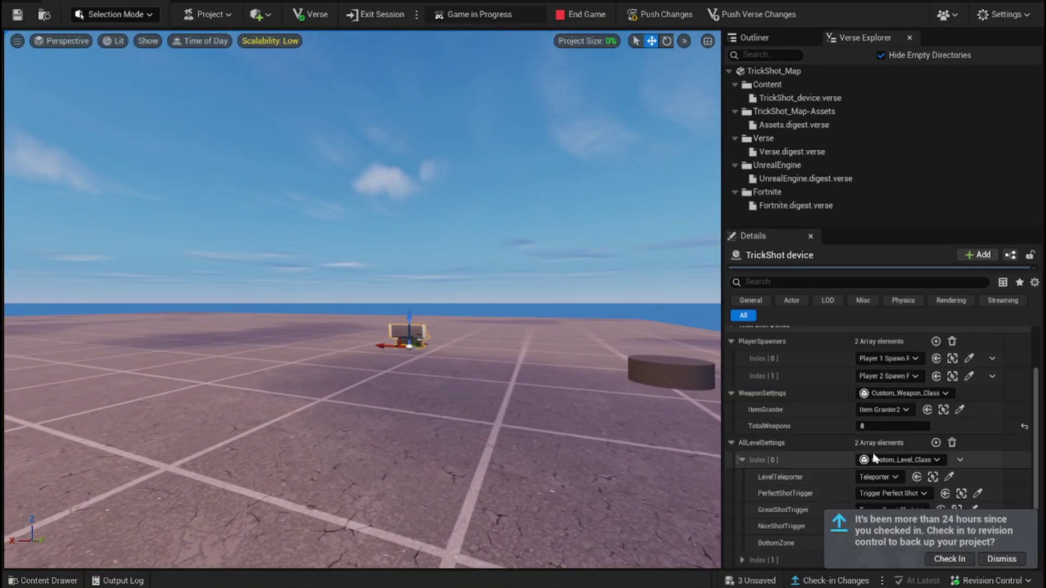
scroll(981, 463, down, 5)
click(1001, 559)
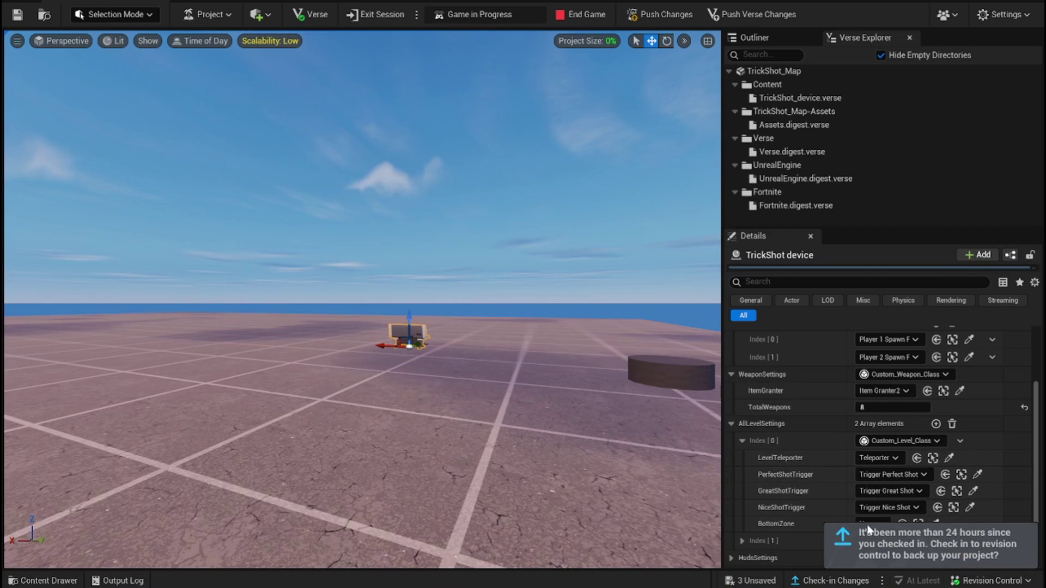
click(934, 525)
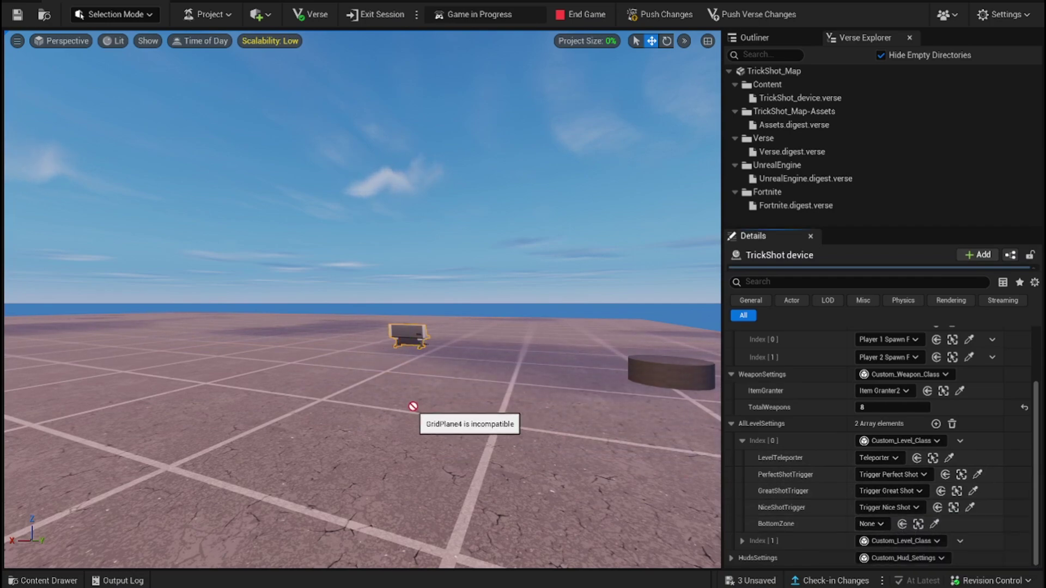
key(w)
right_drag(415, 407, 319, 344)
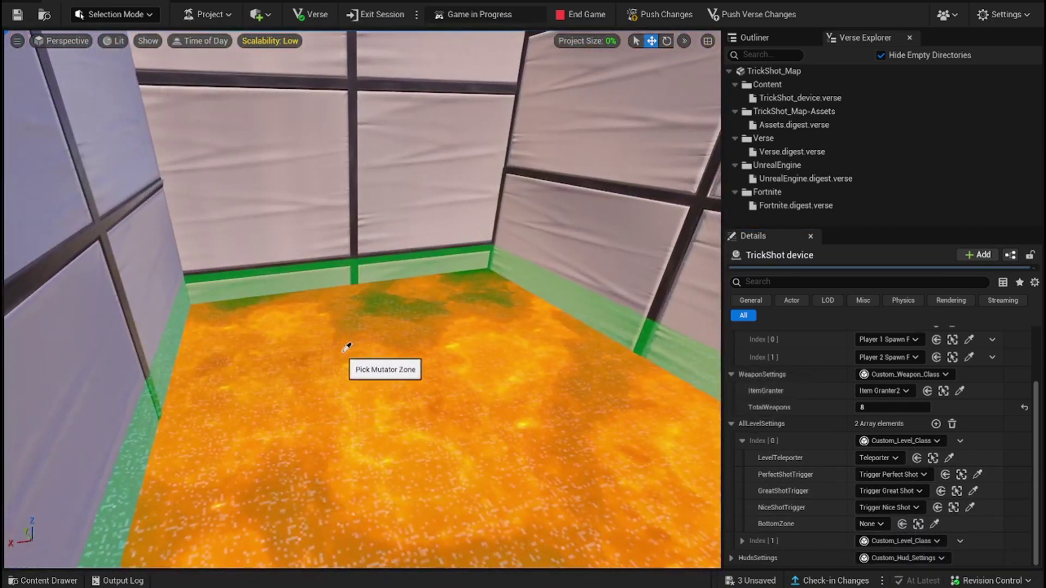
click(347, 346)
Expand AllLevelSettings Index 1 and HudsSettings on the TrickShot device to review their fields.
key(w)
right_drag(484, 346, 327, 284)
key(w)
click(742, 541)
scroll(789, 526, down, 3)
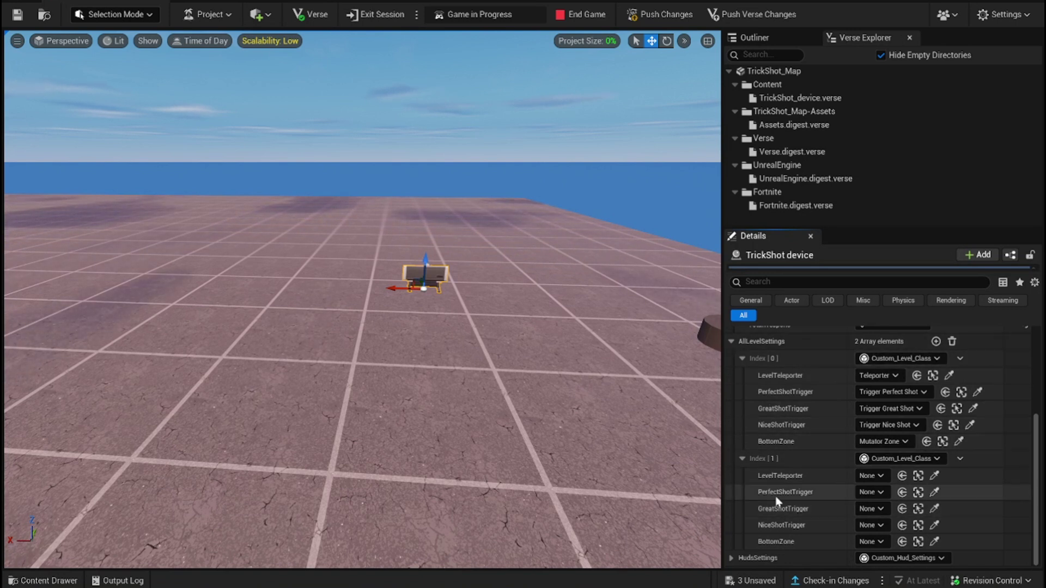
scroll(773, 506, down, 2)
click(760, 509)
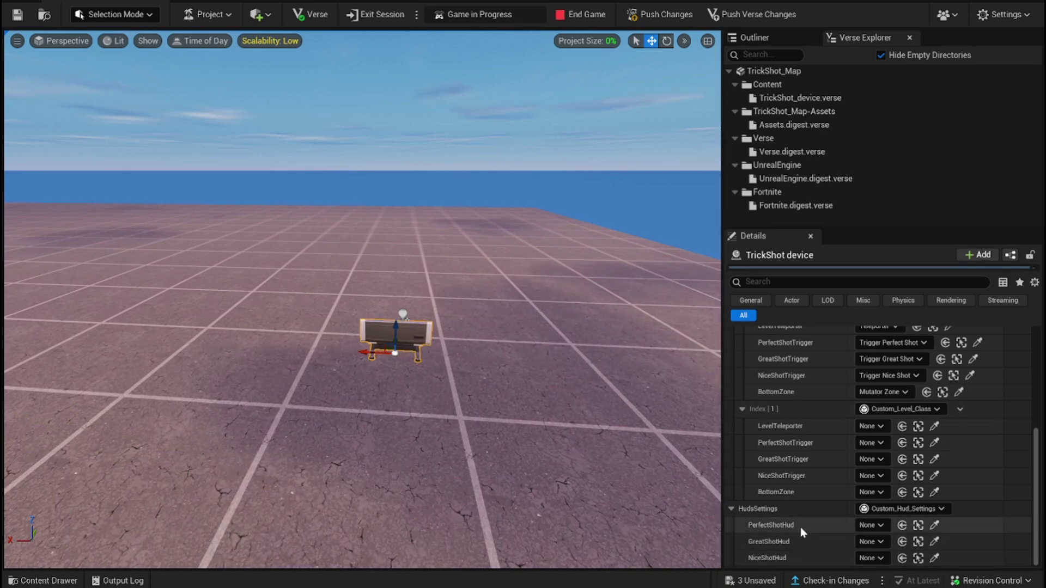
Search the Fortnite content for "hud" and place a HUD Message Device on the ground beside the TrickShot device.
key(ctrl+space)
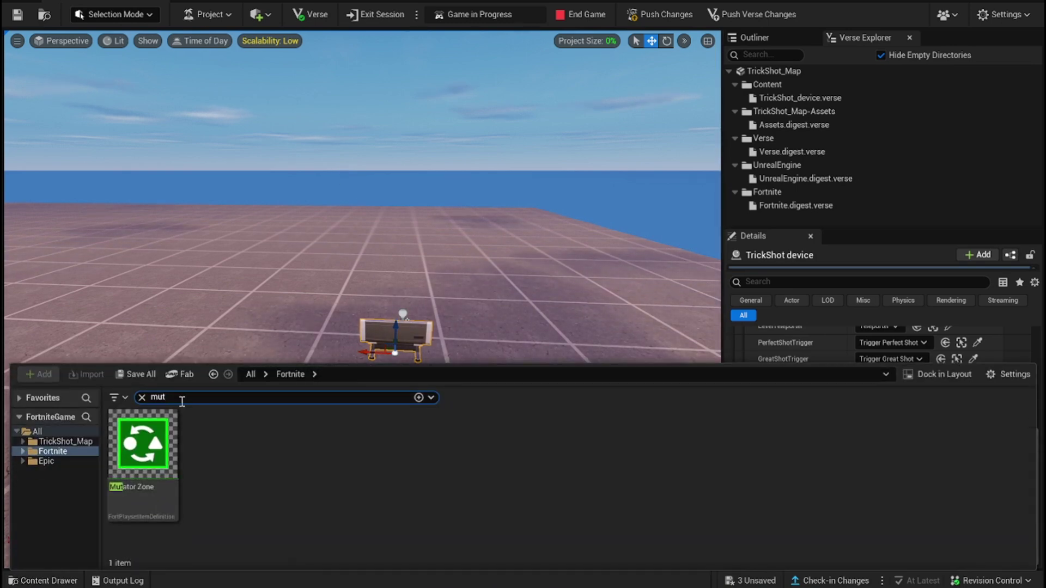
text(hud)
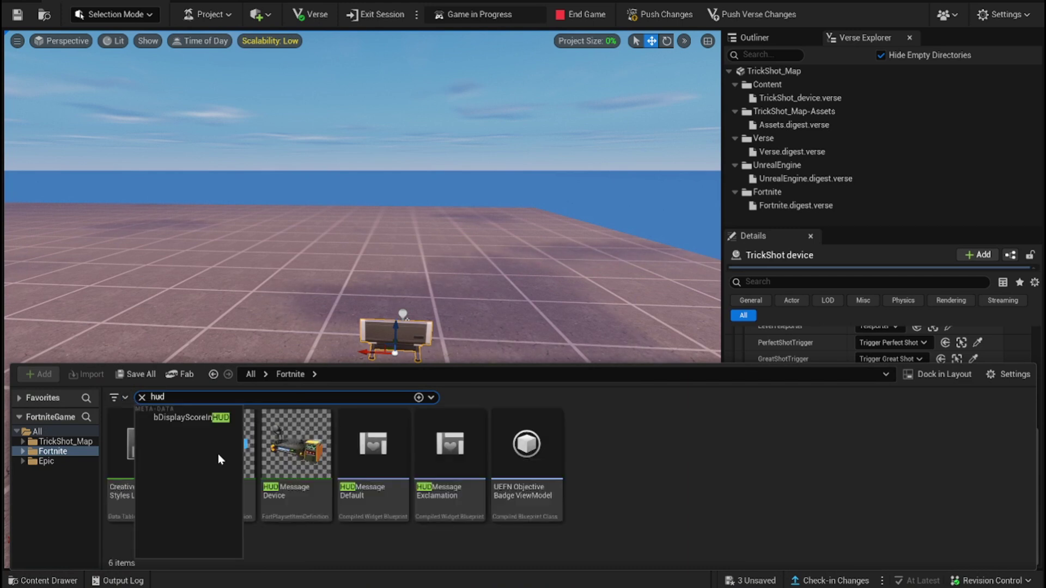
drag(298, 485, 313, 356)
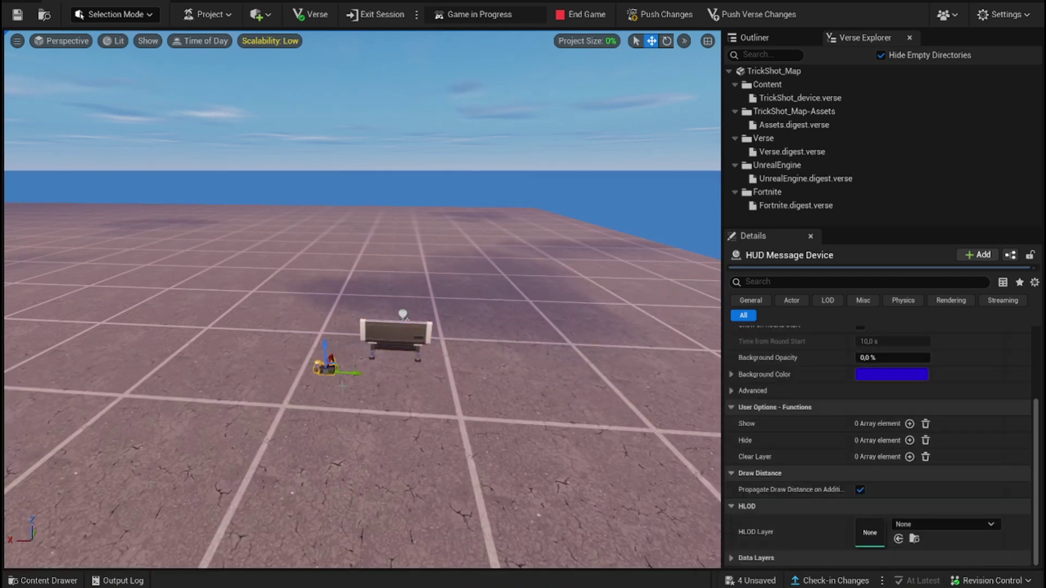
Set the HUD Message Device's message to "Perfect shot!" and its Message Recipient to Triggering Player.
scroll(932, 467, up, 3)
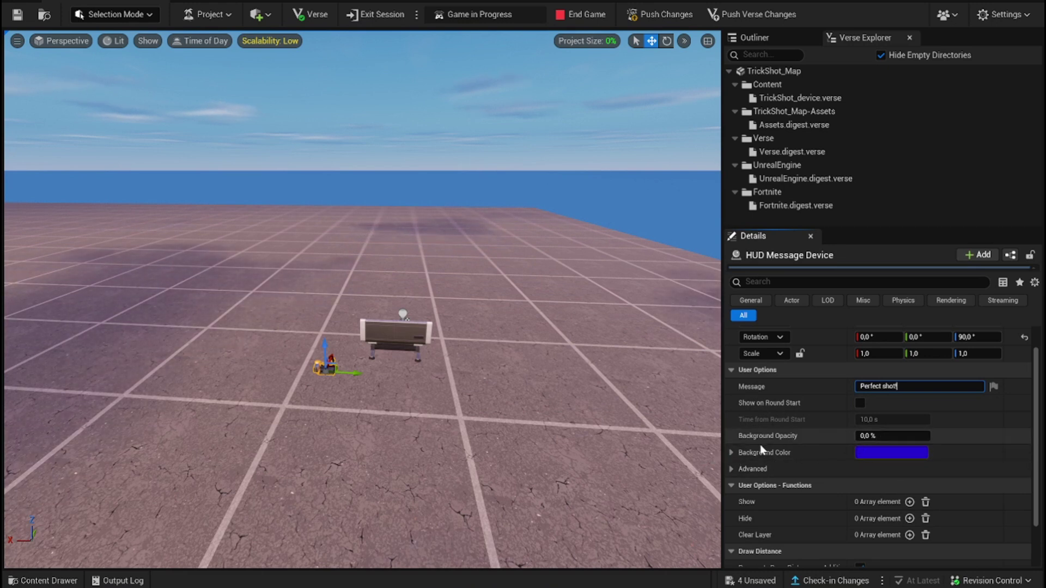
click(732, 470)
scroll(843, 467, down, 3)
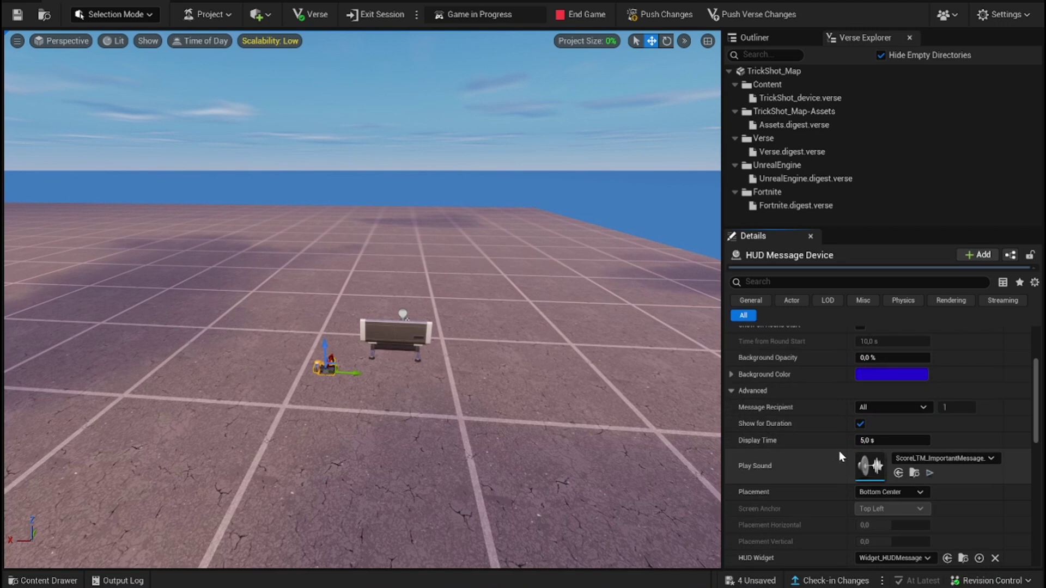
scroll(828, 428, down, 2)
scroll(834, 381, up, 3)
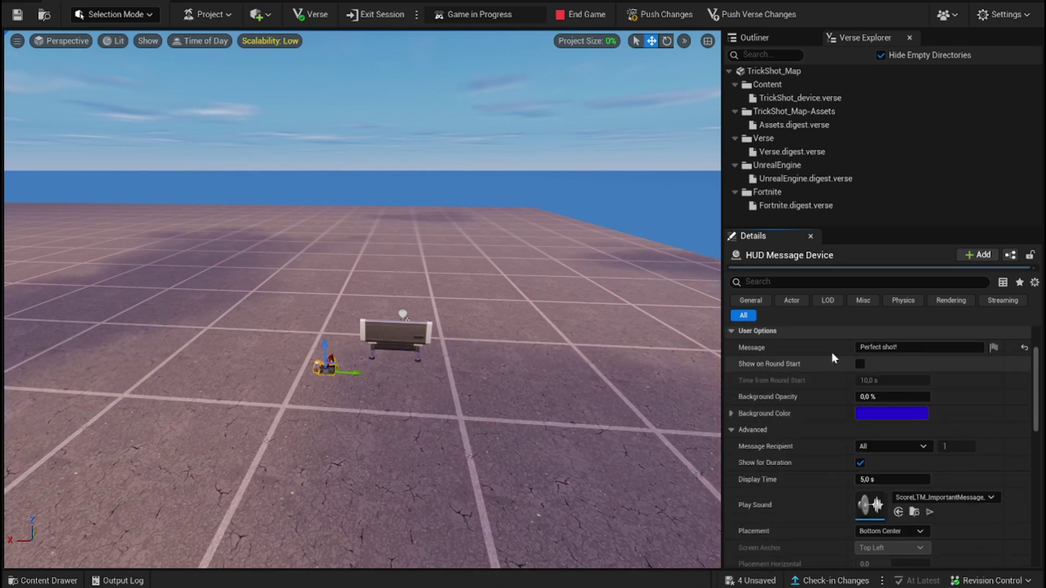
click(874, 447)
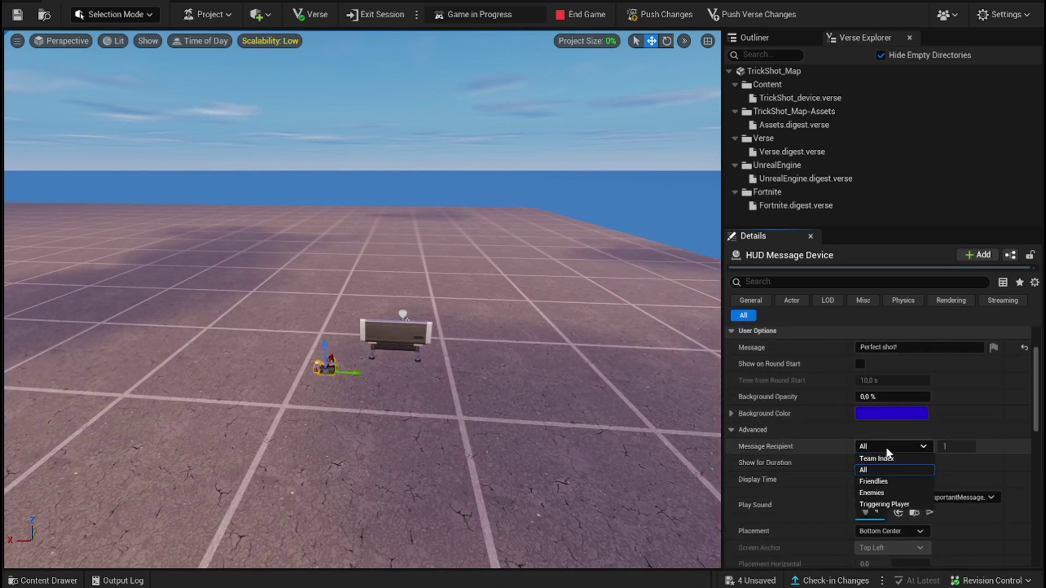
click(884, 504)
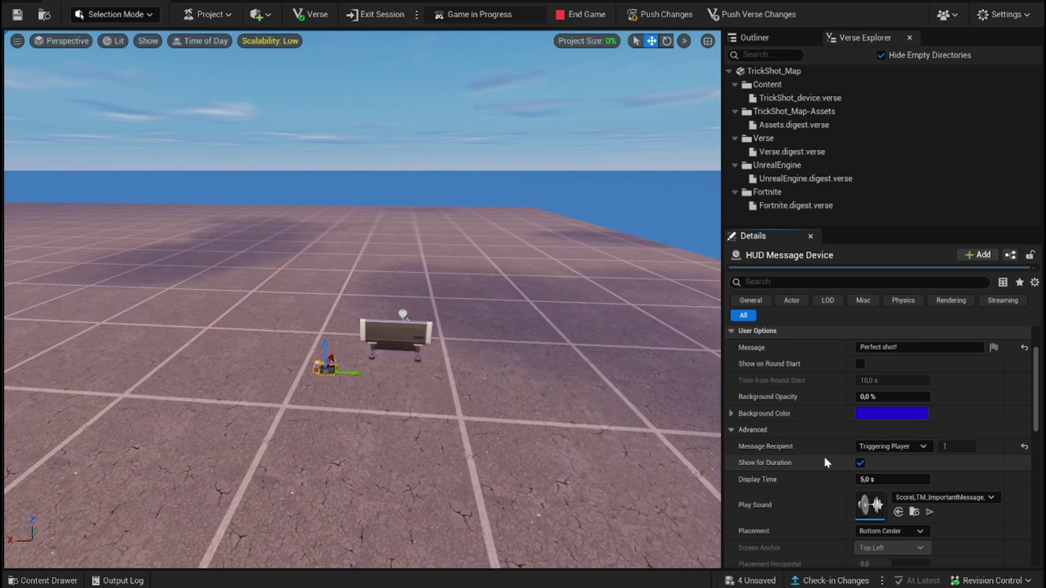
Duplicate the HUD Message Device twice to form a row of three on the ground beside the TrickShot device.
scroll(825, 457, down, 3)
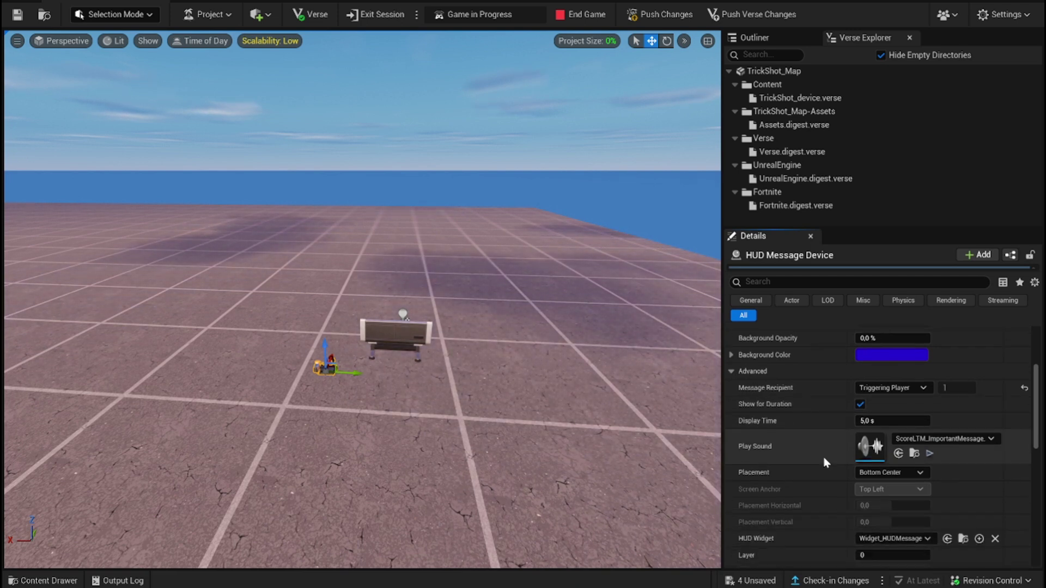
scroll(825, 462, down, 5)
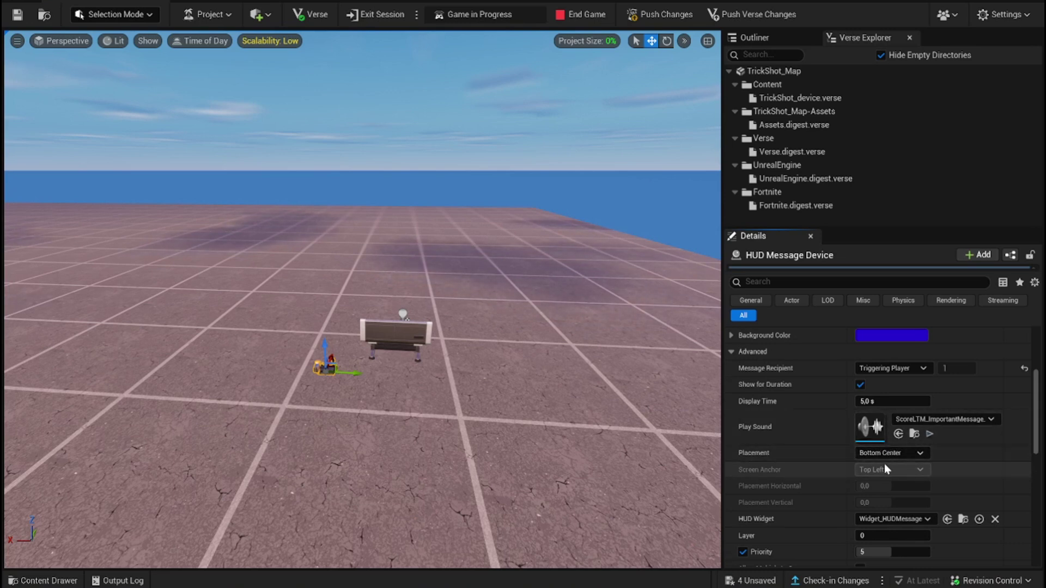
scroll(847, 473, down, 4)
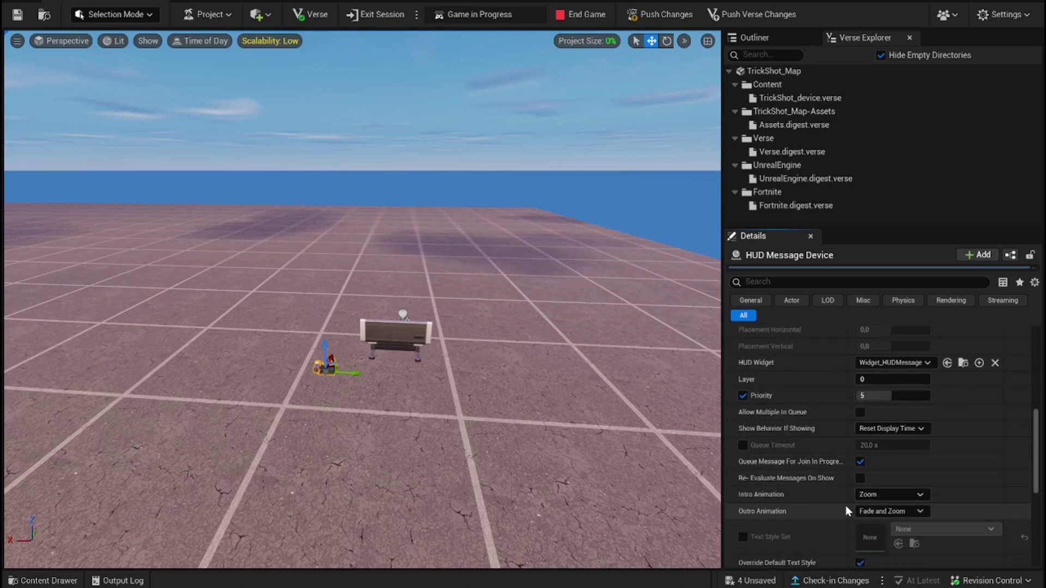
scroll(861, 498, down, 1)
scroll(869, 492, down, 4)
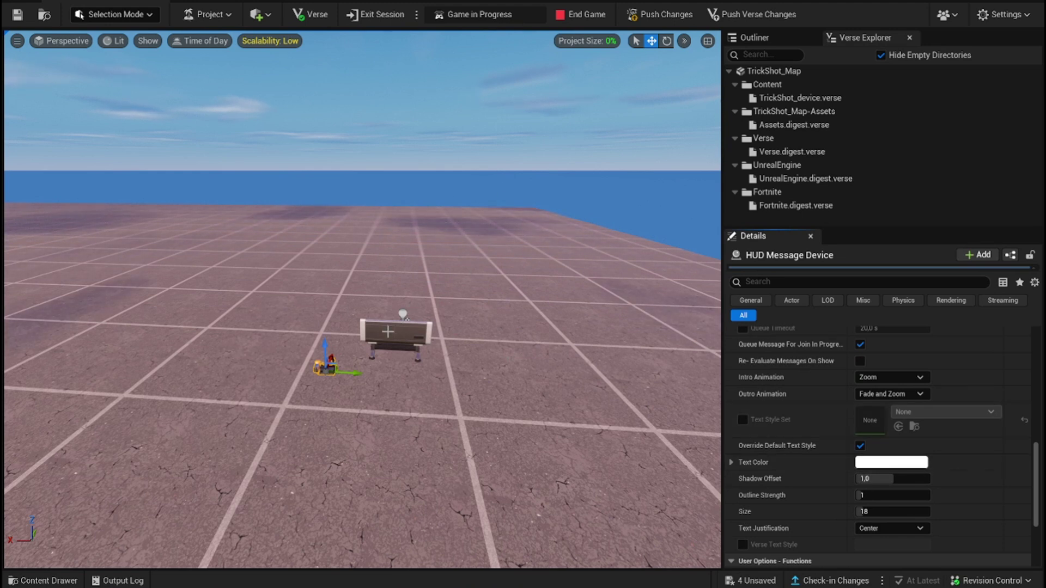
scroll(870, 492, down, 4)
click(712, 498)
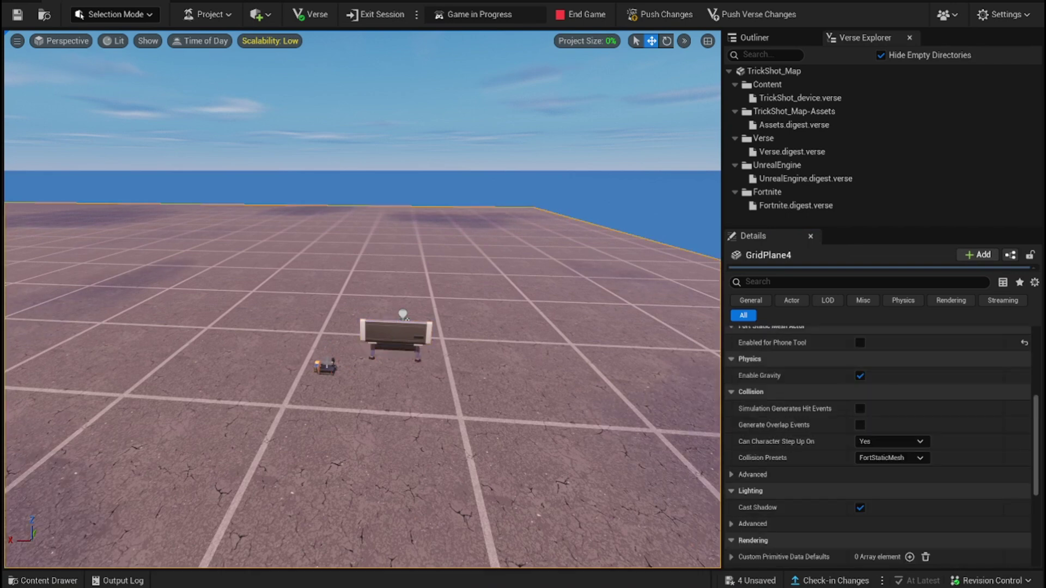
click(329, 369)
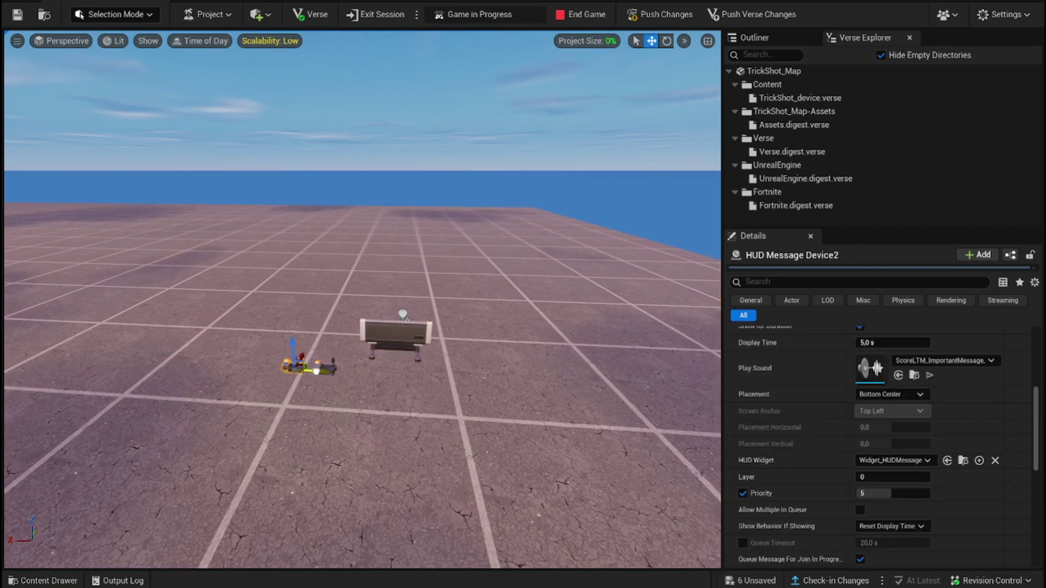
Assign the three HUD Message Devices in order as PerfectShotHud, GreatShotHud and NiceShotHud in the TrickShot device's HudsSettings, and deselect it.
click(396, 335)
click(934, 525)
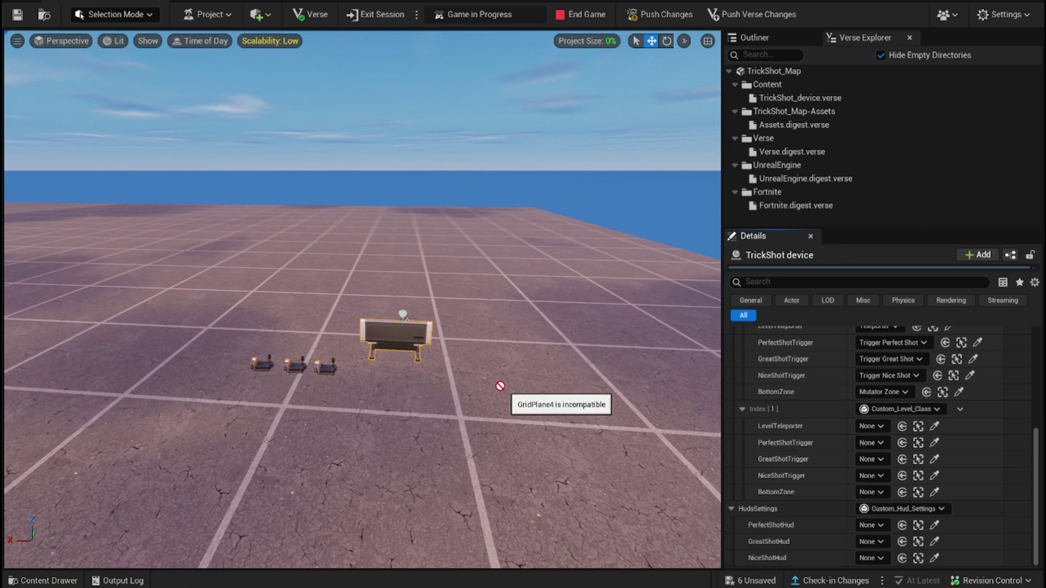
click(325, 367)
click(934, 542)
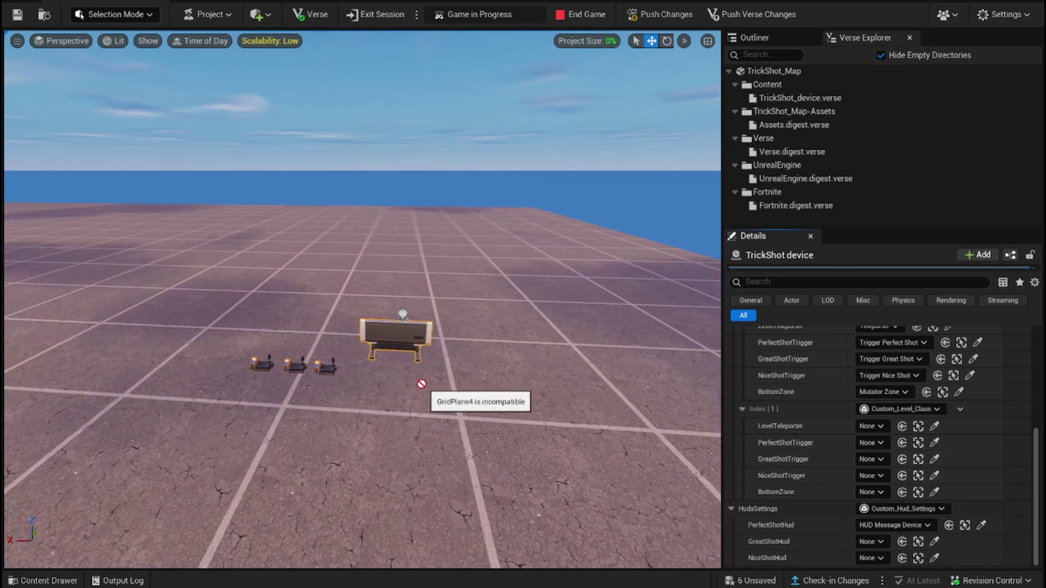
click(298, 365)
click(934, 558)
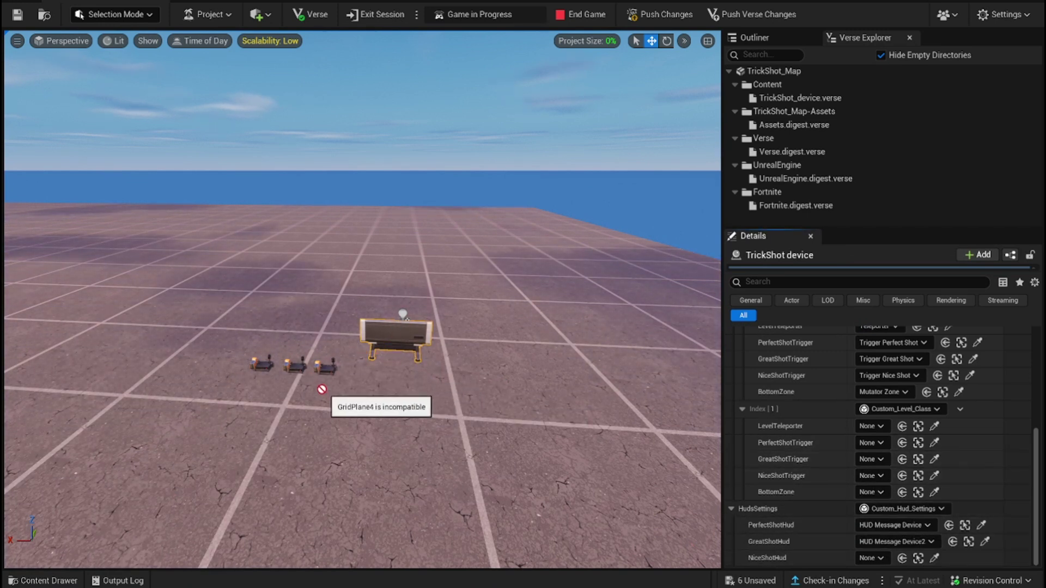
click(421, 187)
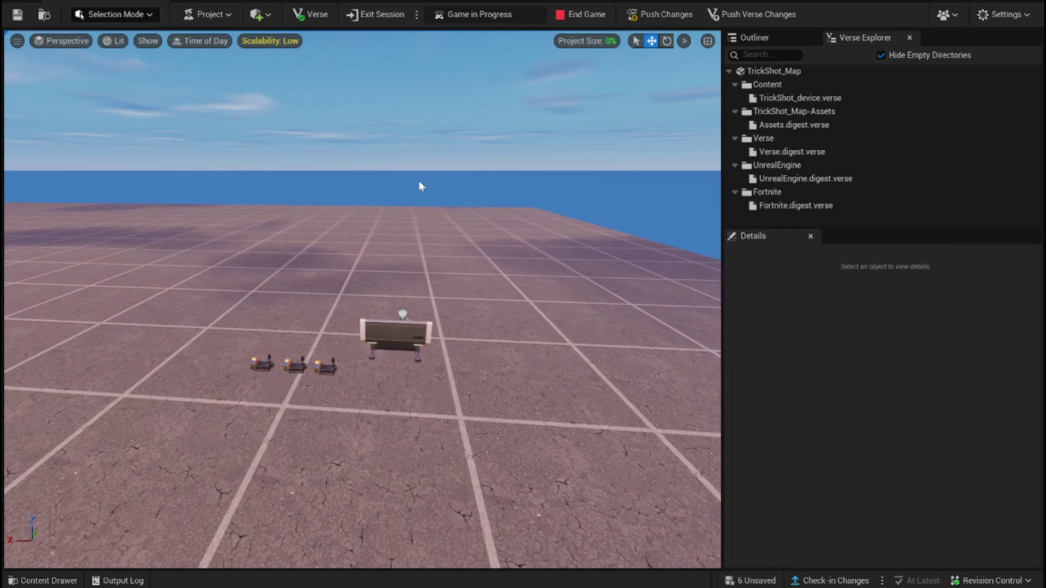
right_drag(422, 183, 540, 210)
key(w)
key(a)
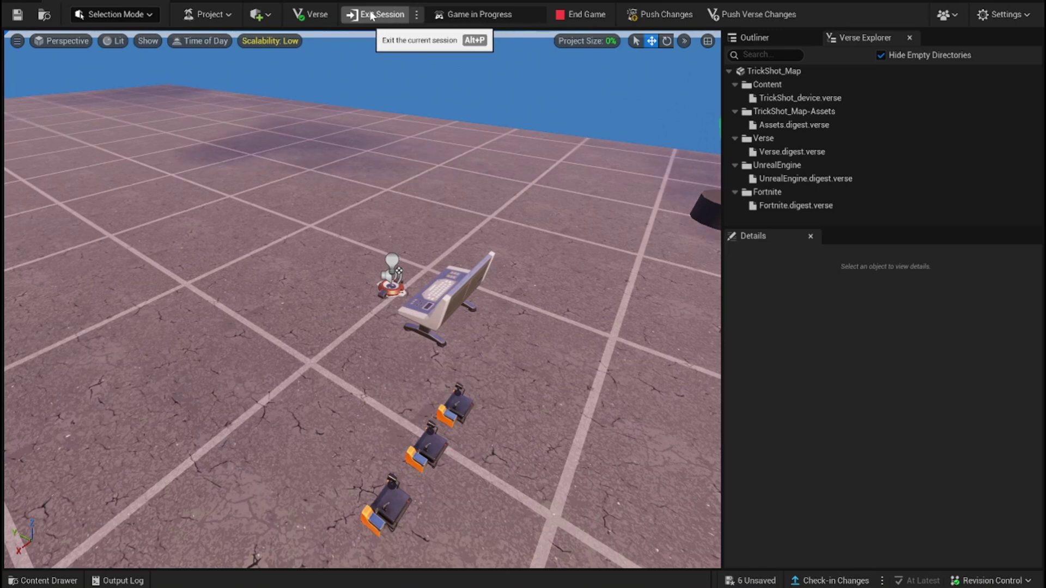
right_drag(403, 218, 465, 199)
key(a)
right_drag(468, 102, 468, 102)
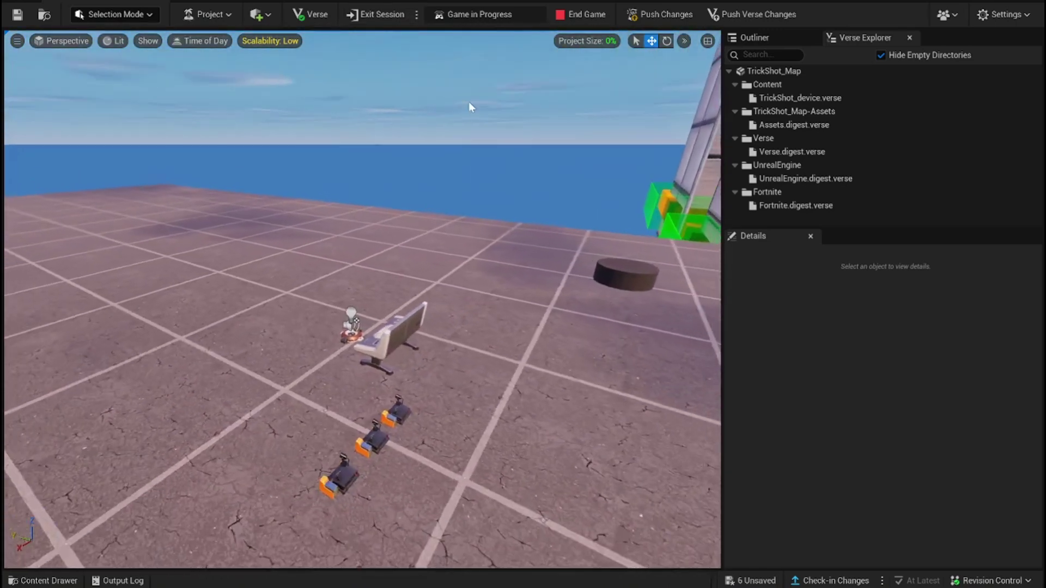